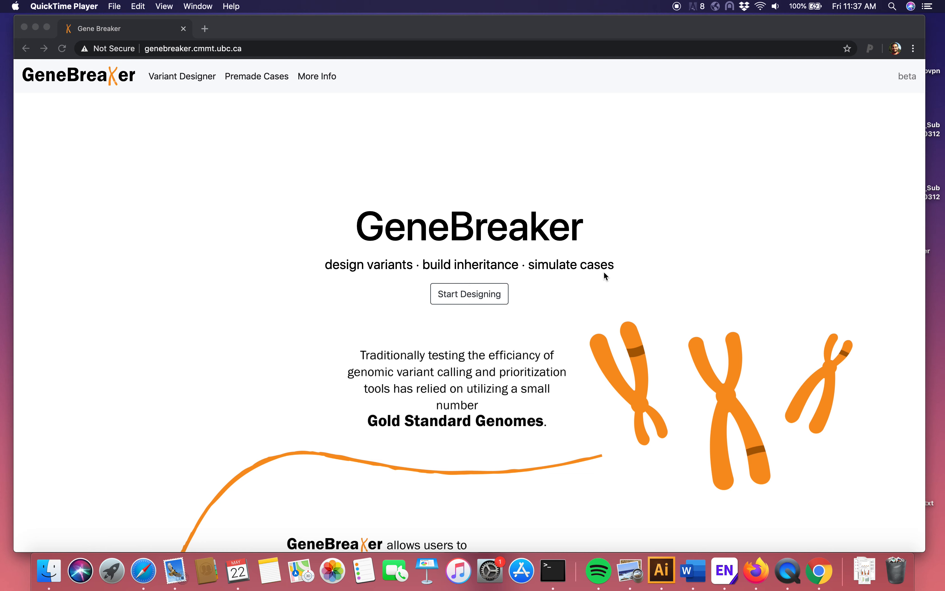
# Step: Read through the home page overview of variant design, familial inheritance, standard outputs and analysis pipelines
pyautogui.scroll(-5, 604, 272)
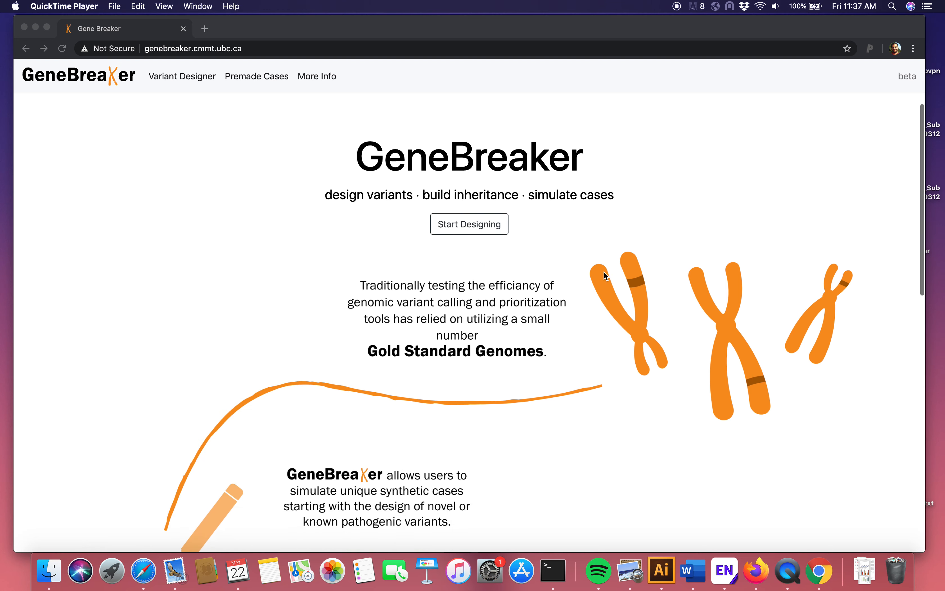
pyautogui.scroll(-3, 604, 273)
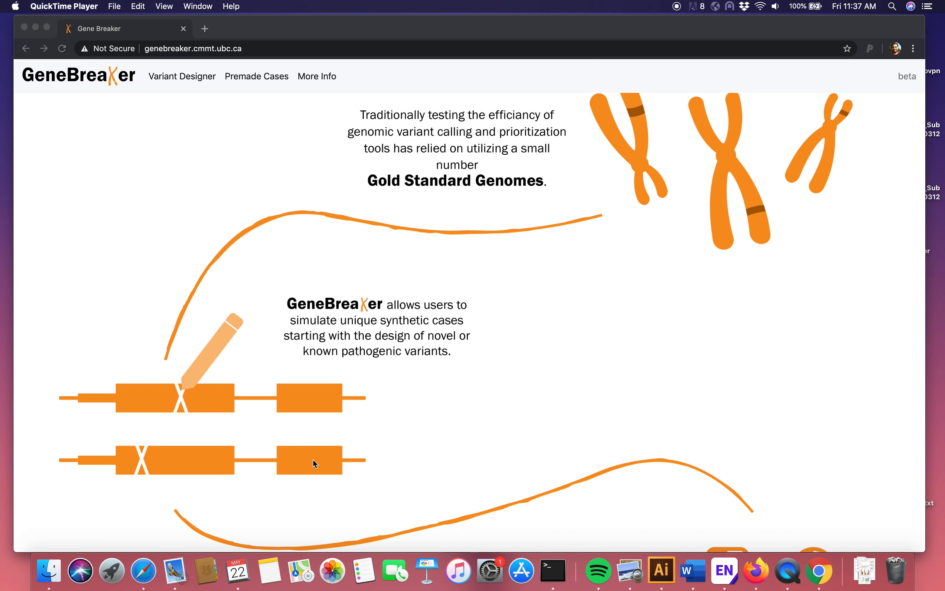
pyautogui.scroll(-5, 313, 458)
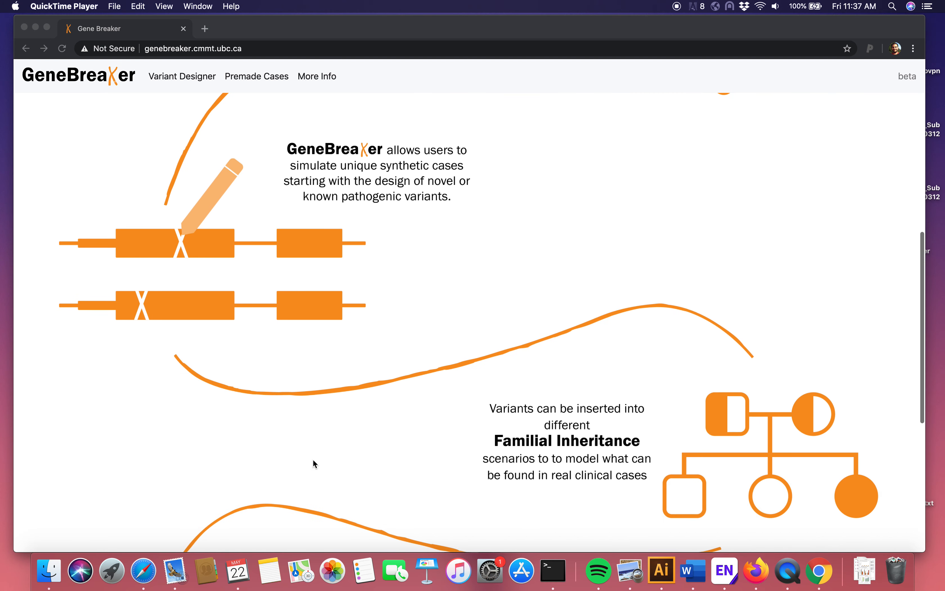
pyautogui.scroll(-2, 689, 395)
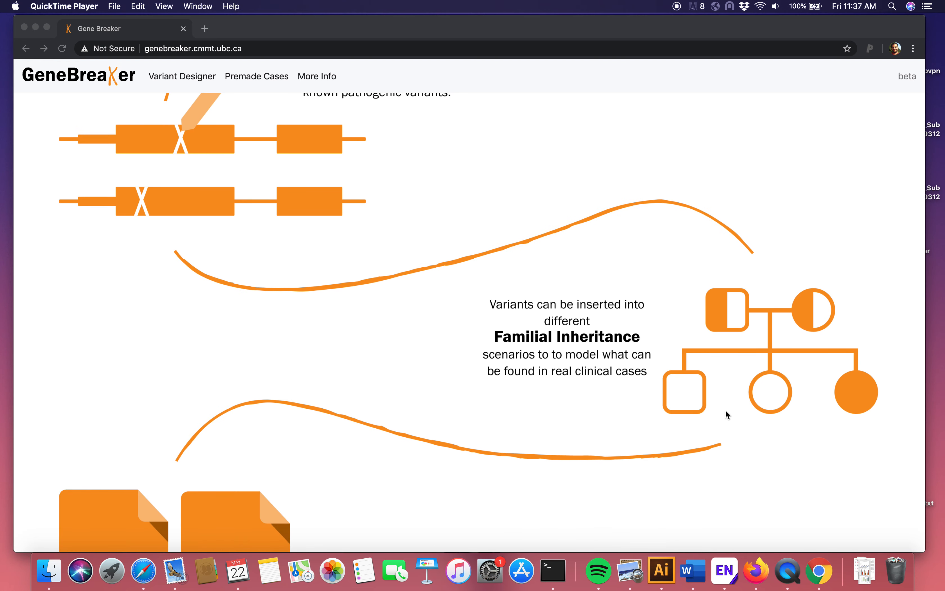
pyautogui.scroll(-1, 725, 413)
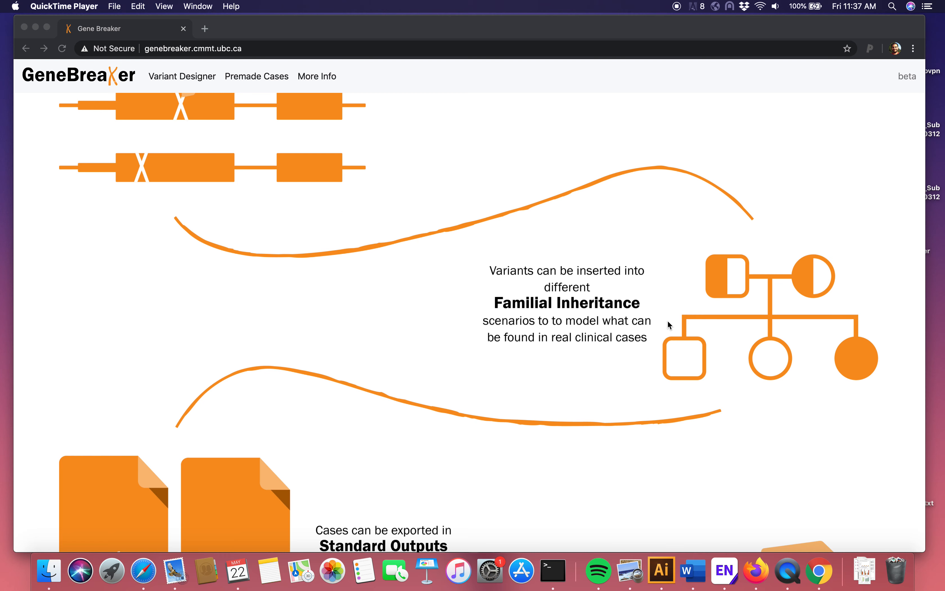
pyautogui.scroll(-2, 668, 324)
pyautogui.scroll(-2, 669, 324)
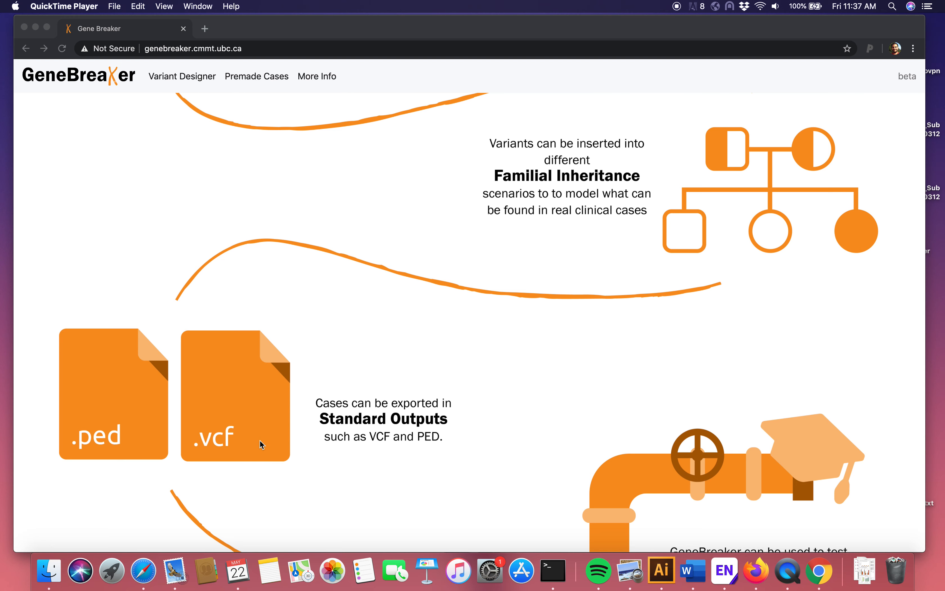
pyautogui.scroll(-1, 260, 439)
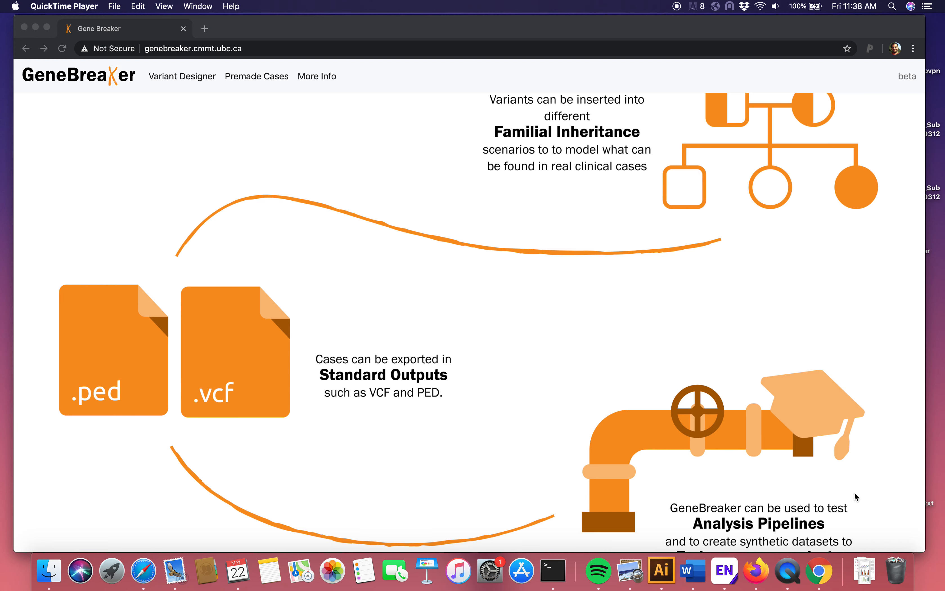
pyautogui.scroll(-1, 854, 495)
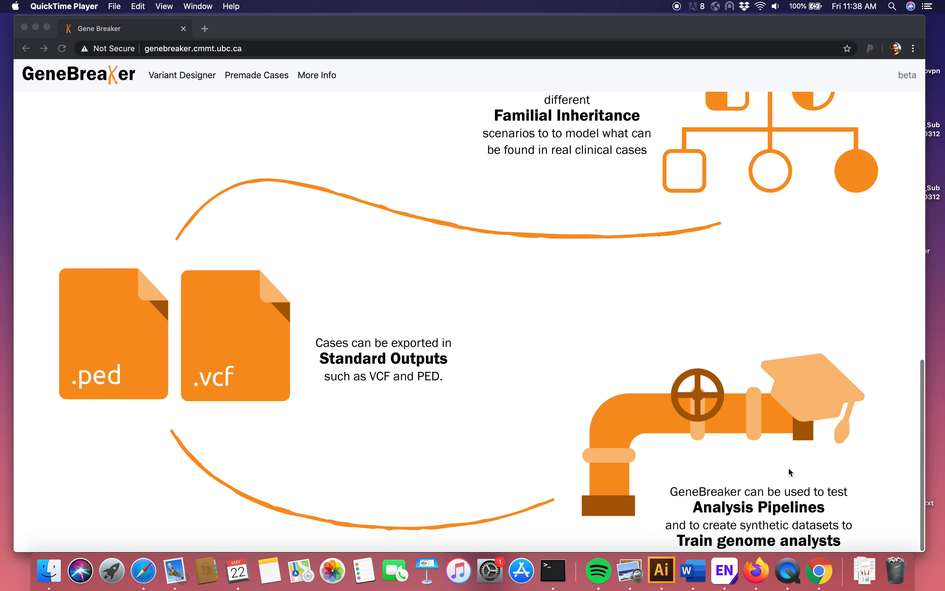
pyautogui.scroll(20, 720, 533)
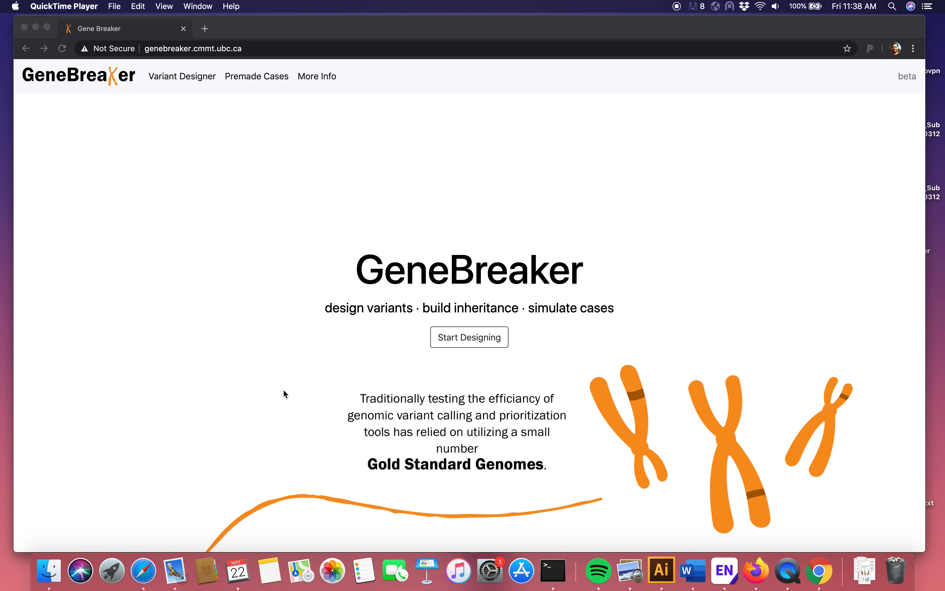
pyautogui.click(335, 348)
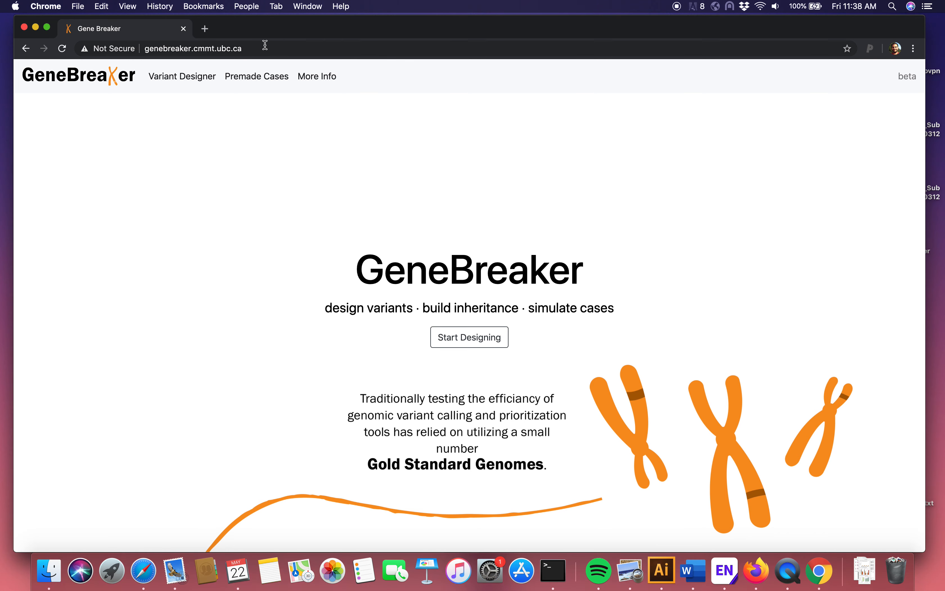
pyautogui.moveTo(265, 48); pyautogui.dragTo(144, 49)
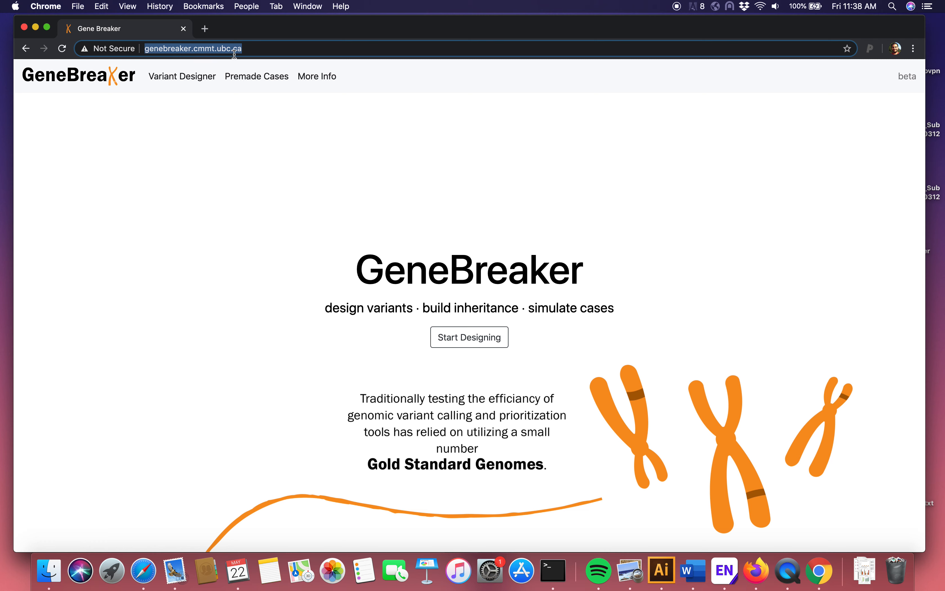
pyautogui.click(259, 170)
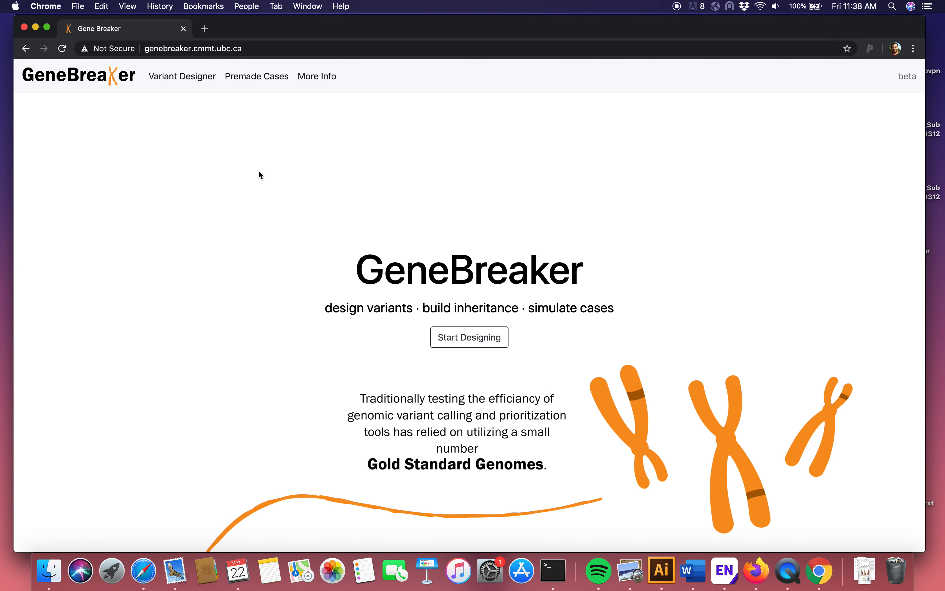
# Step: Start a new variant design with genome assembly GRCh38 and proband sex XX
pyautogui.click(468, 337)
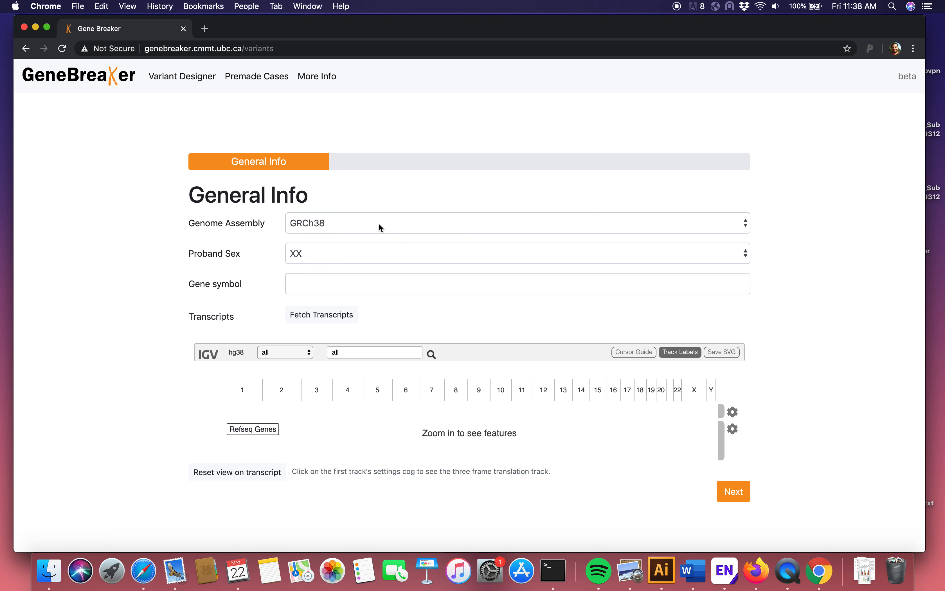
pyautogui.click(331, 222)
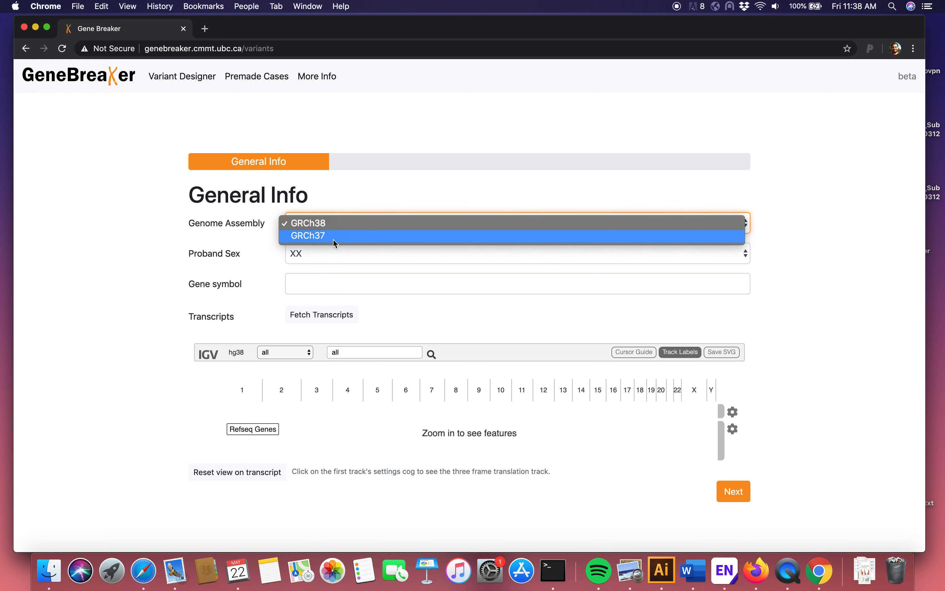
pyautogui.click(343, 224)
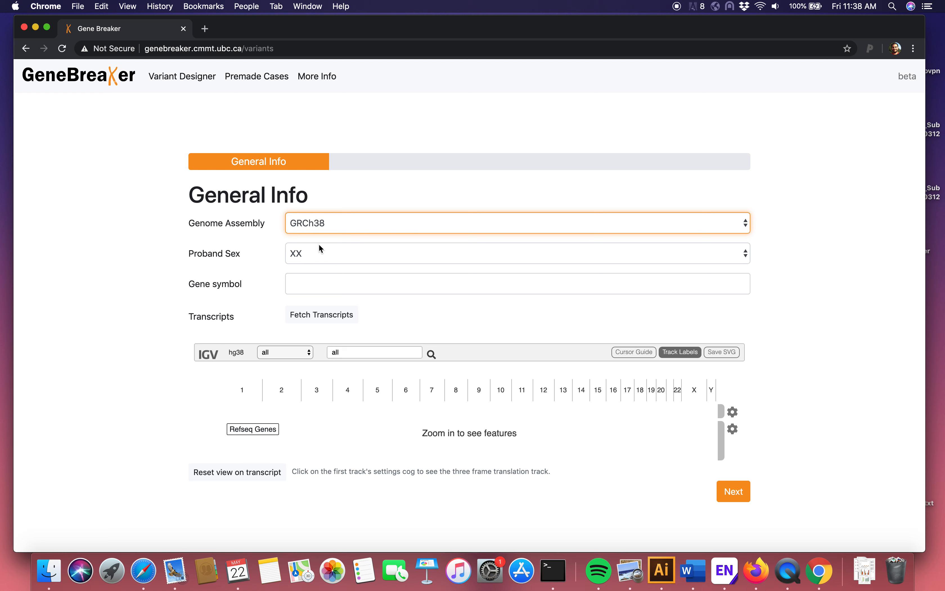
pyautogui.click(338, 223)
pyautogui.click(340, 224)
pyautogui.click(319, 253)
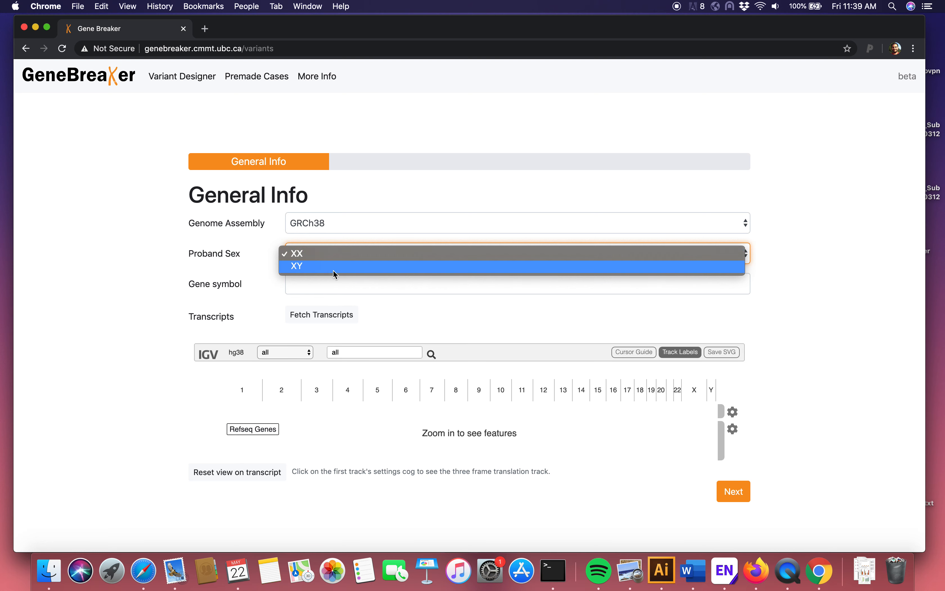
pyautogui.click(334, 258)
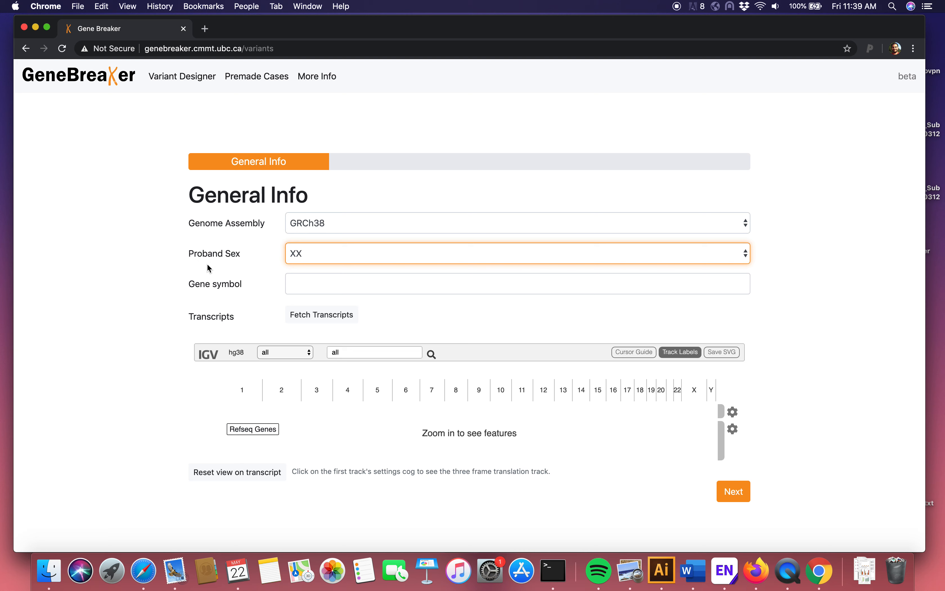
# Step: Enter CFTR as the gene symbol, fetch its transcripts and select NM_000492
pyautogui.click(315, 285)
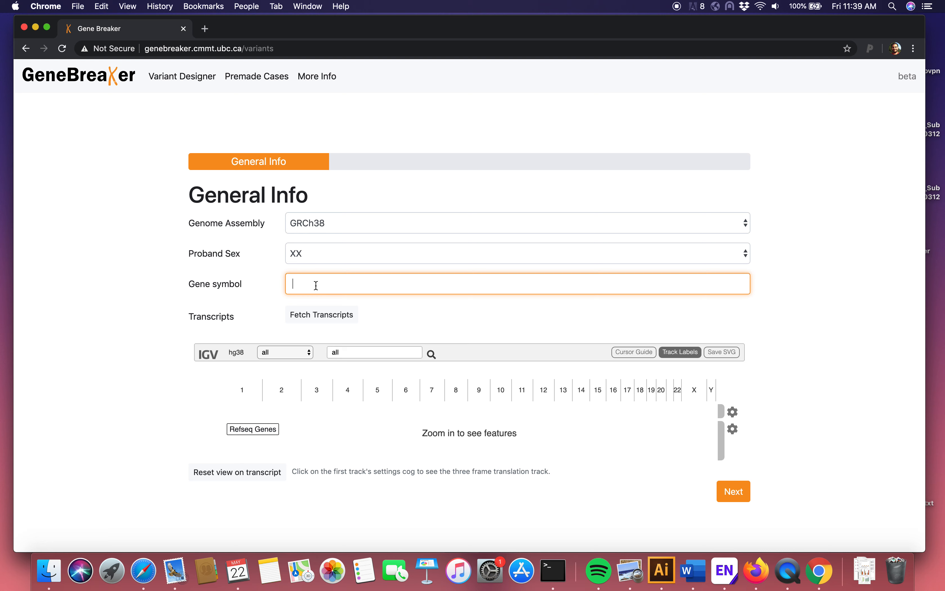
pyautogui.write('CFTR')
pyautogui.click(327, 323)
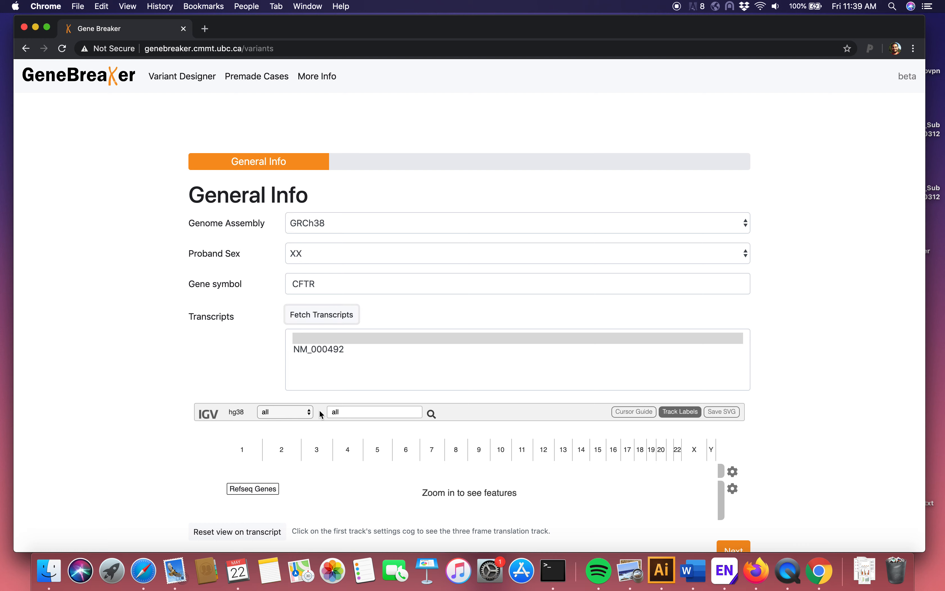
pyautogui.click(327, 348)
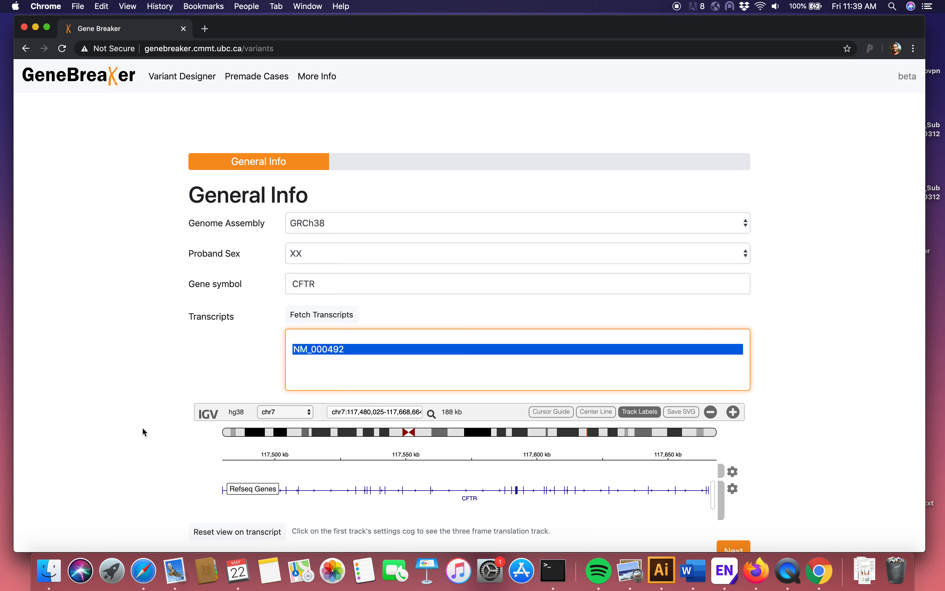
pyautogui.scroll(-1, 143, 427)
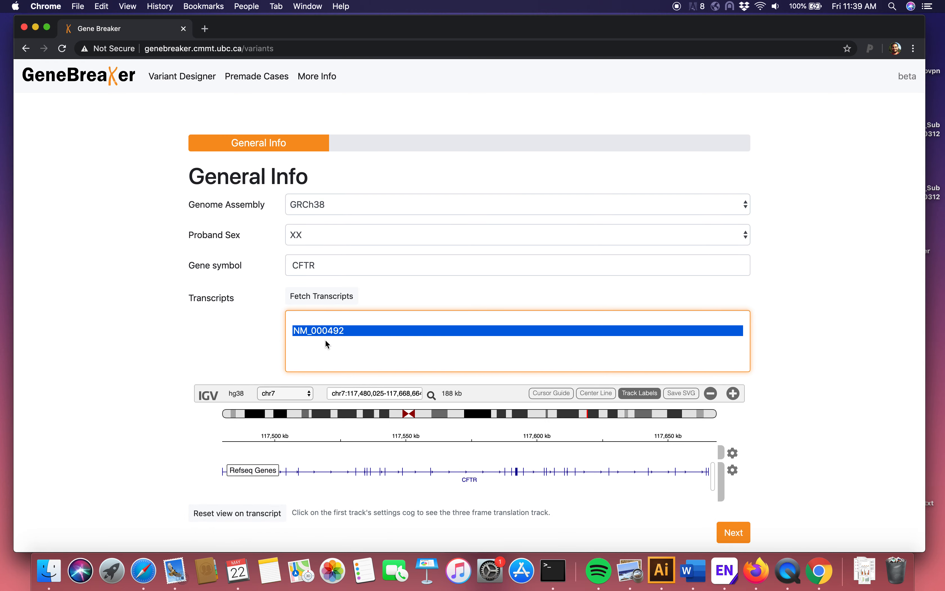
pyautogui.scroll(-1, 194, 354)
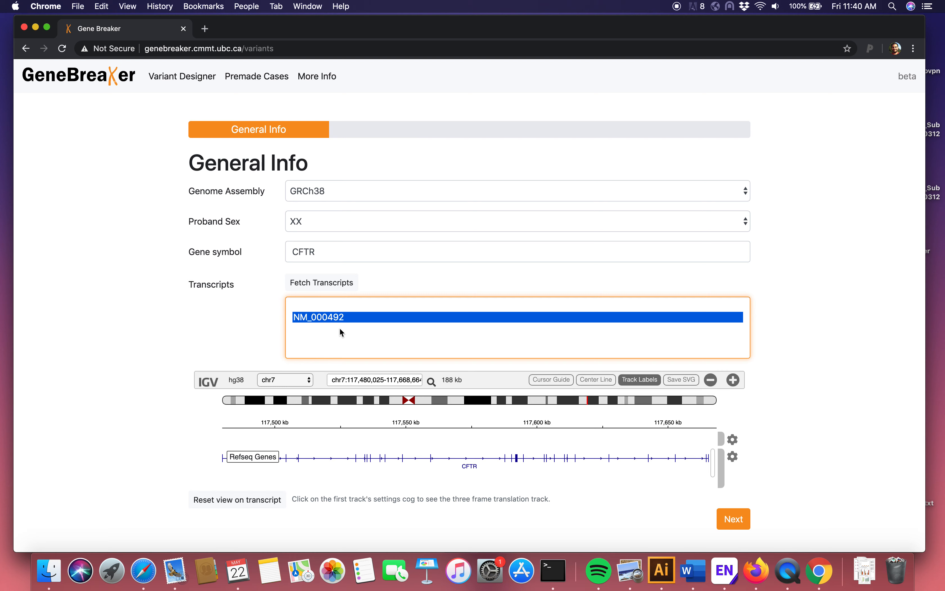
pyautogui.click(330, 316)
# Step: Examine the exons along the CFTR transcript in the genome viewer, narrowing in on the large central exon
pyautogui.moveTo(418, 461)
pyautogui.mouseDown()
pyautogui.moveTo(348, 459)
pyautogui.moveTo(523, 460)
pyautogui.moveTo(374, 460)
pyautogui.moveTo(428, 465)
pyautogui.moveTo(407, 467)
pyautogui.mouseUp()
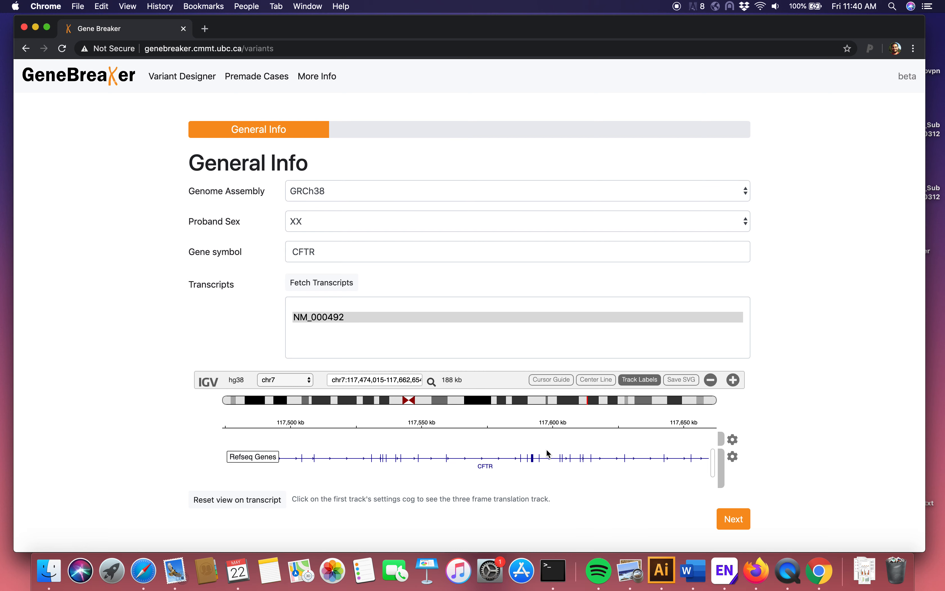
pyautogui.click(540, 467)
pyautogui.moveTo(541, 469); pyautogui.dragTo(429, 468)
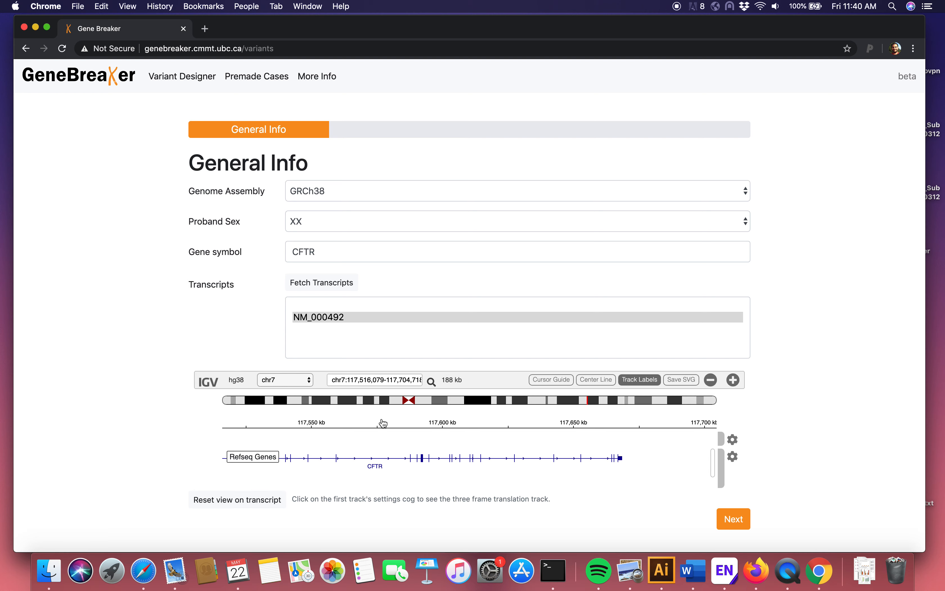
pyautogui.moveTo(426, 453); pyautogui.dragTo(500, 454)
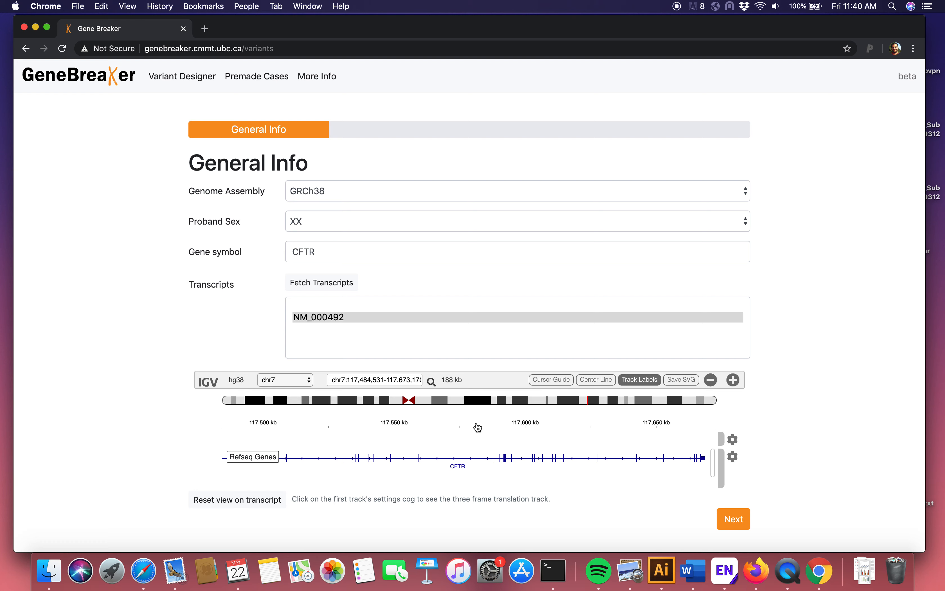
pyautogui.moveTo(470, 420); pyautogui.dragTo(534, 420)
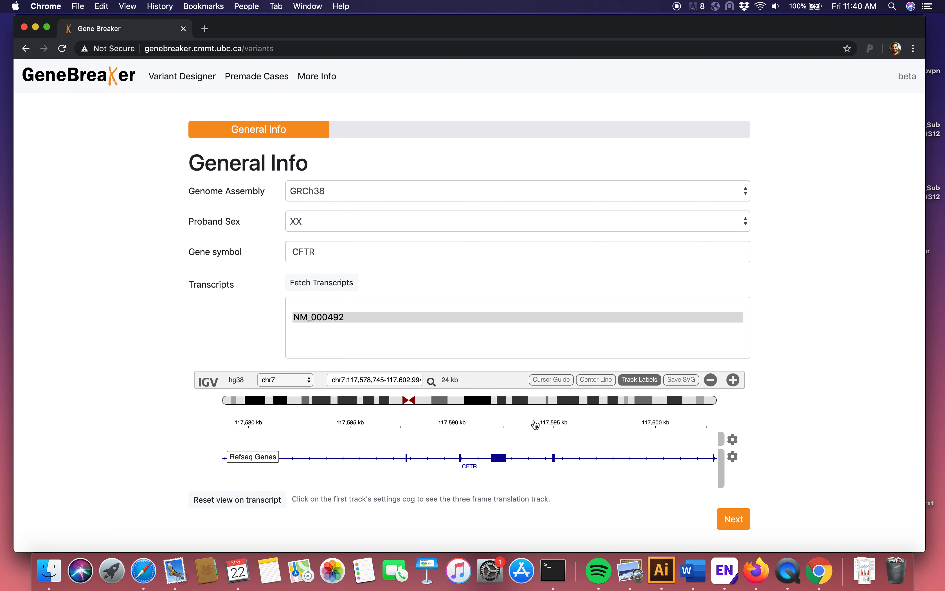
pyautogui.moveTo(481, 426); pyautogui.dragTo(537, 426)
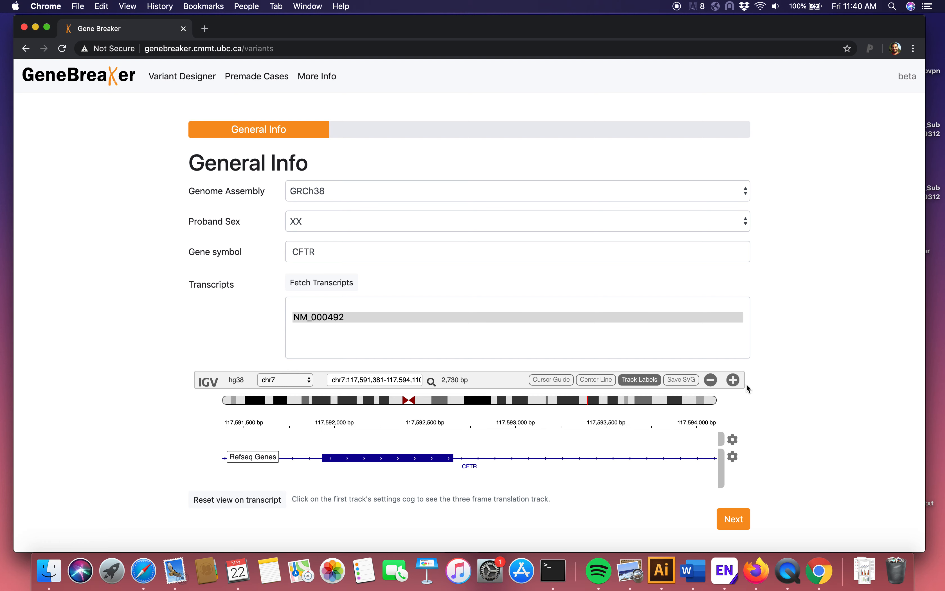
# Step: Inspect the individual nucleotides at the boundary between the large CFTR exon's end and the following intron
pyautogui.click(736, 382)
pyautogui.click(737, 381)
pyautogui.click(737, 381)
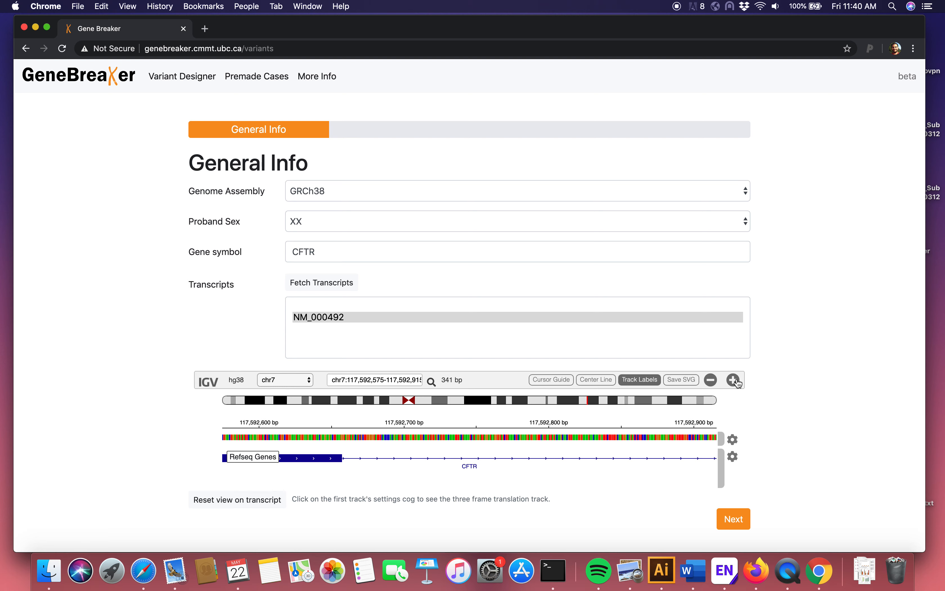
pyautogui.click(737, 381)
pyautogui.moveTo(473, 456); pyautogui.dragTo(658, 457)
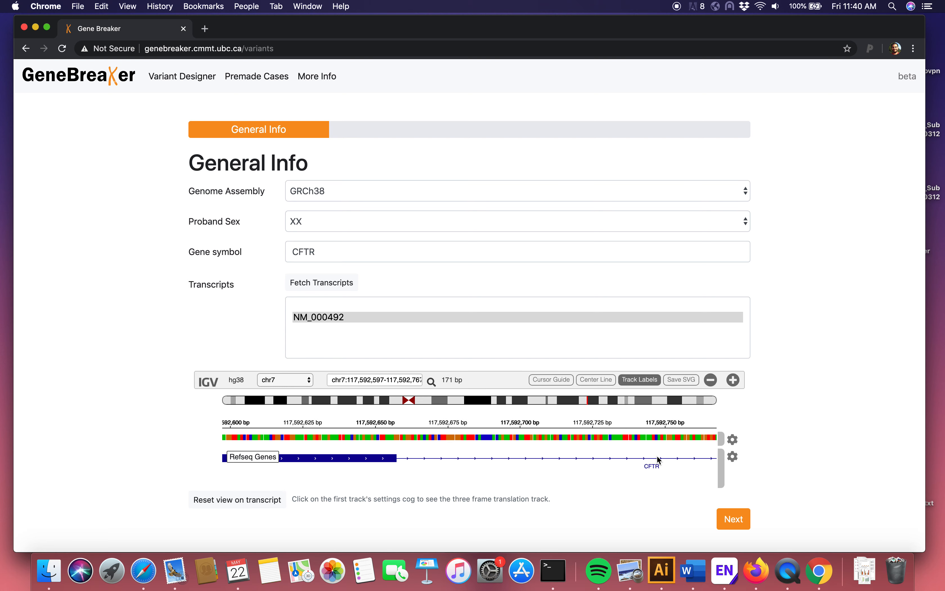
pyautogui.click(736, 381)
pyautogui.moveTo(554, 453); pyautogui.dragTo(646, 453)
pyautogui.click(736, 381)
pyautogui.moveTo(541, 457); pyautogui.dragTo(571, 455)
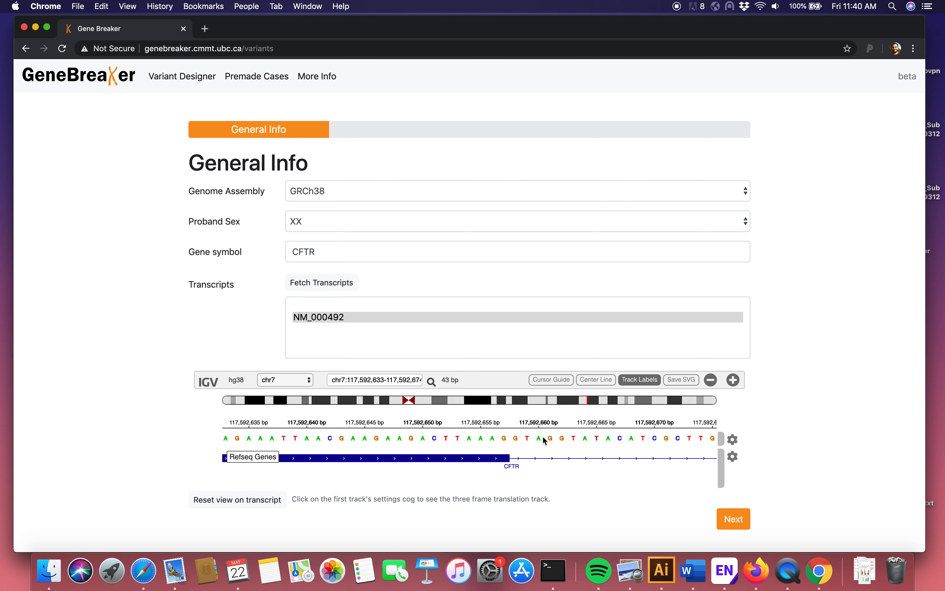
# Step: Proceed to the Variant 1 details and set the region to intronic and the type to clinvar
pyautogui.click(740, 523)
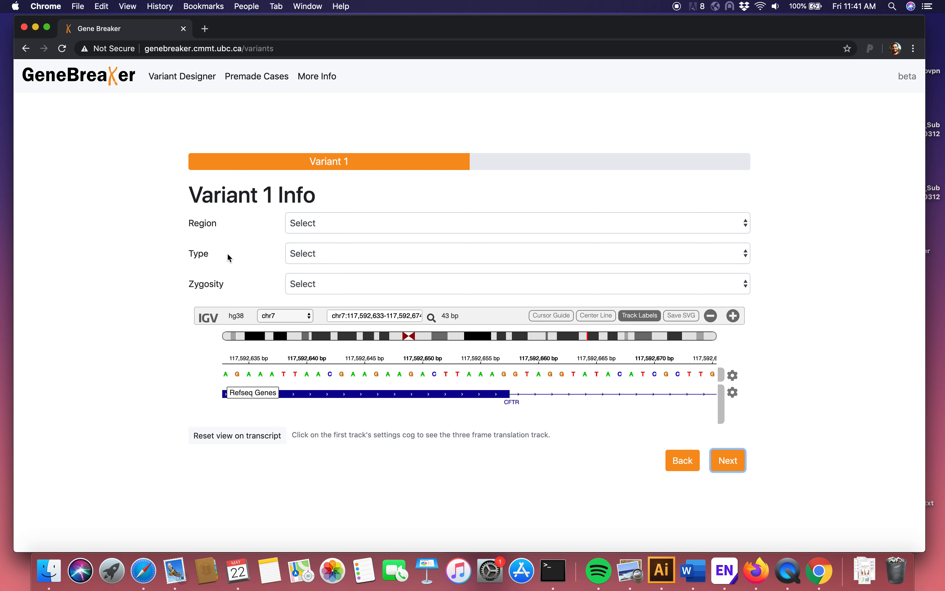
pyautogui.click(358, 217)
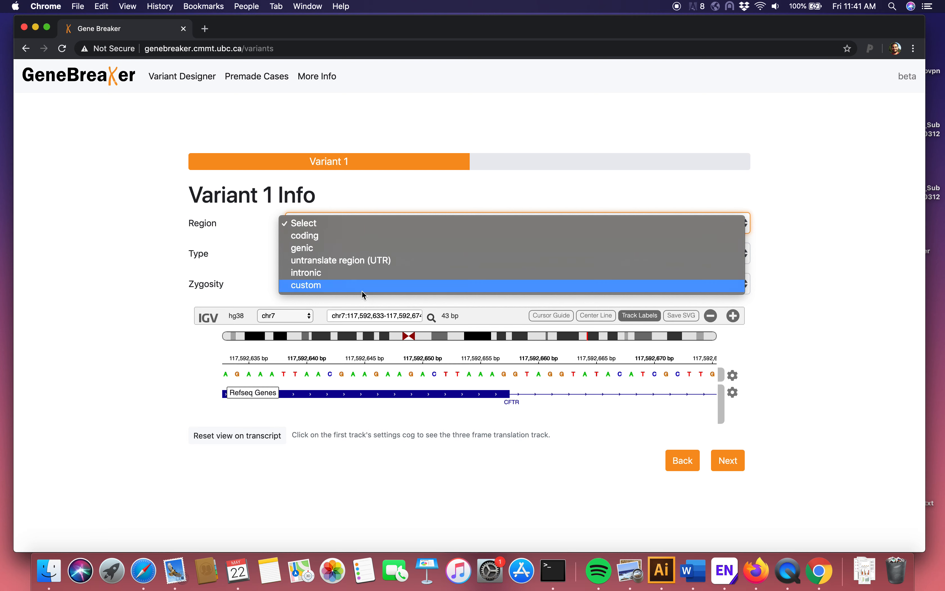
pyautogui.click(406, 269)
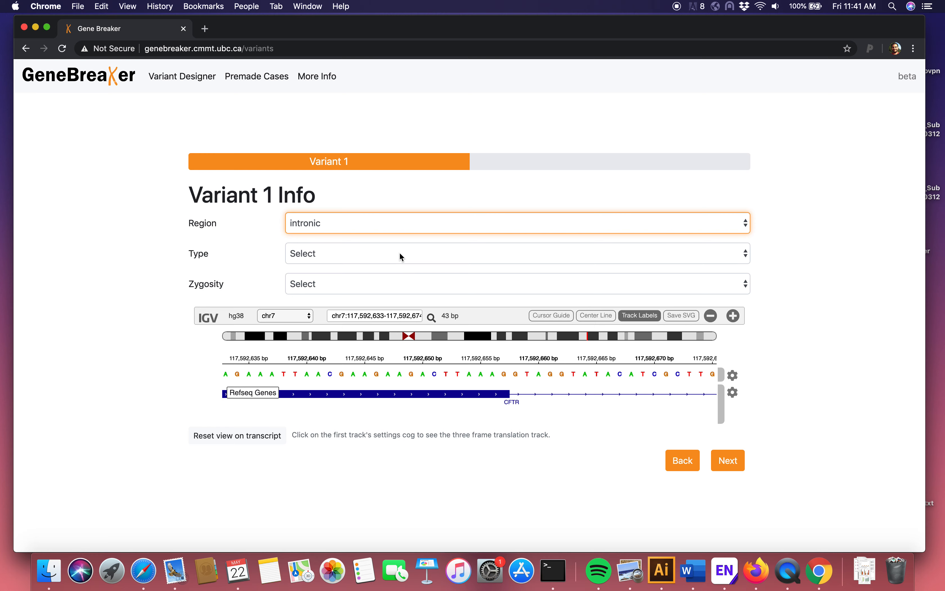
pyautogui.click(401, 257)
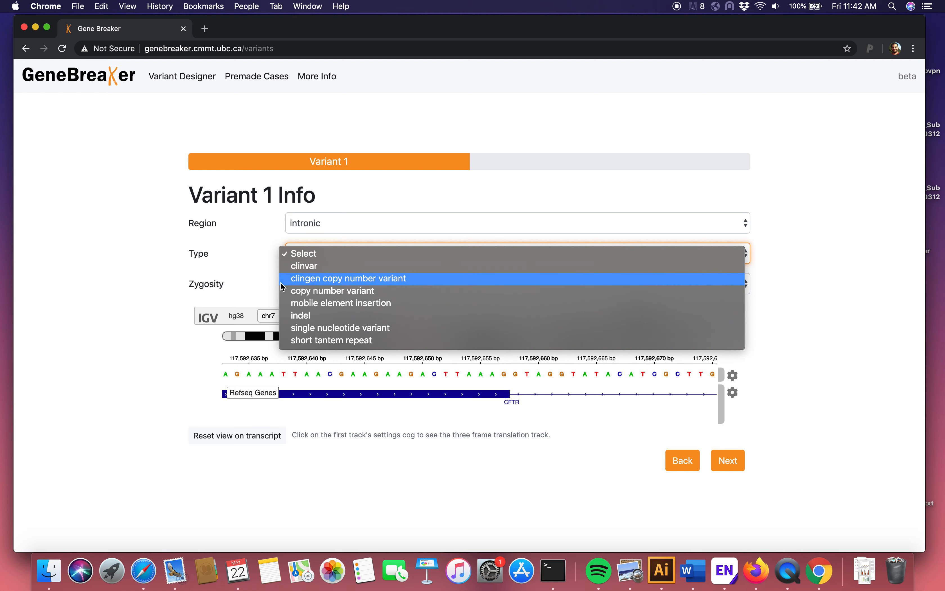
pyautogui.click(311, 267)
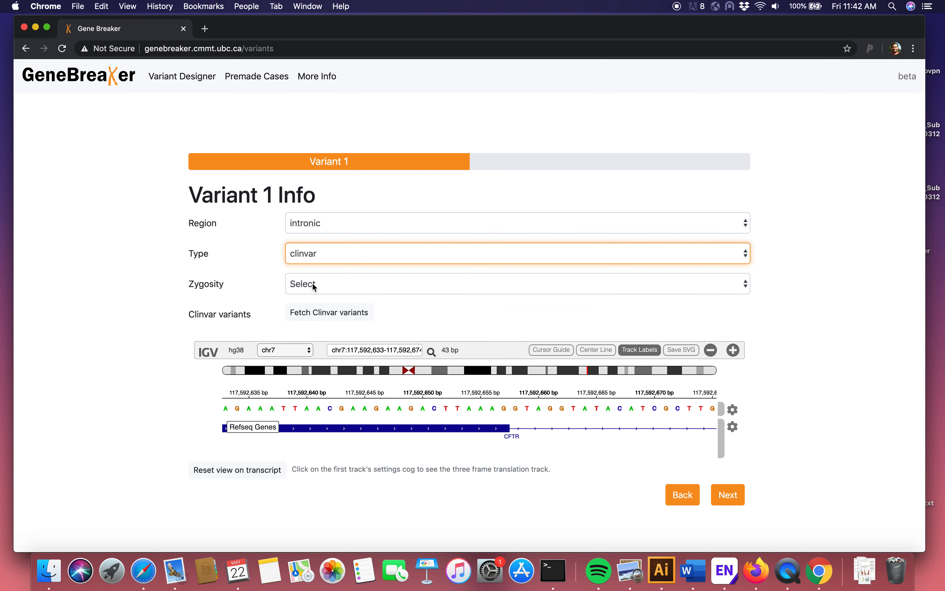
# Step: Set Variant 1's zygosity to heterozygous and fetch the ClinVar variants for the intronic region
pyautogui.click(313, 283)
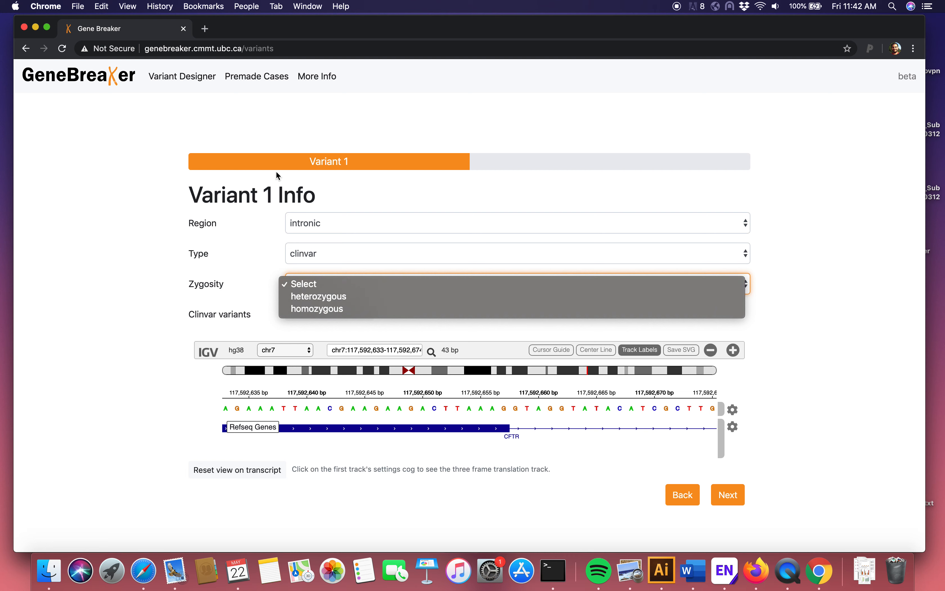
pyautogui.click(246, 191)
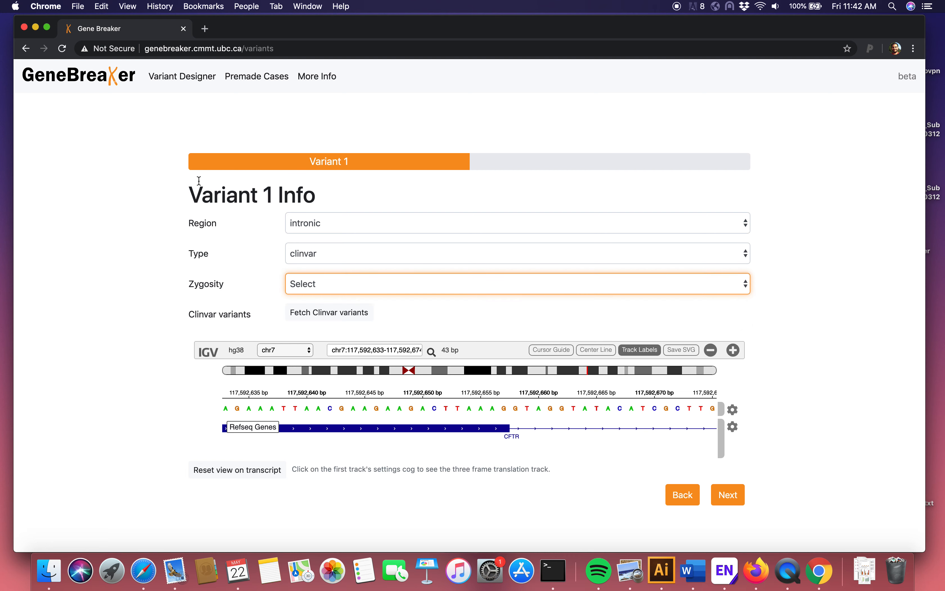
pyautogui.click(345, 287)
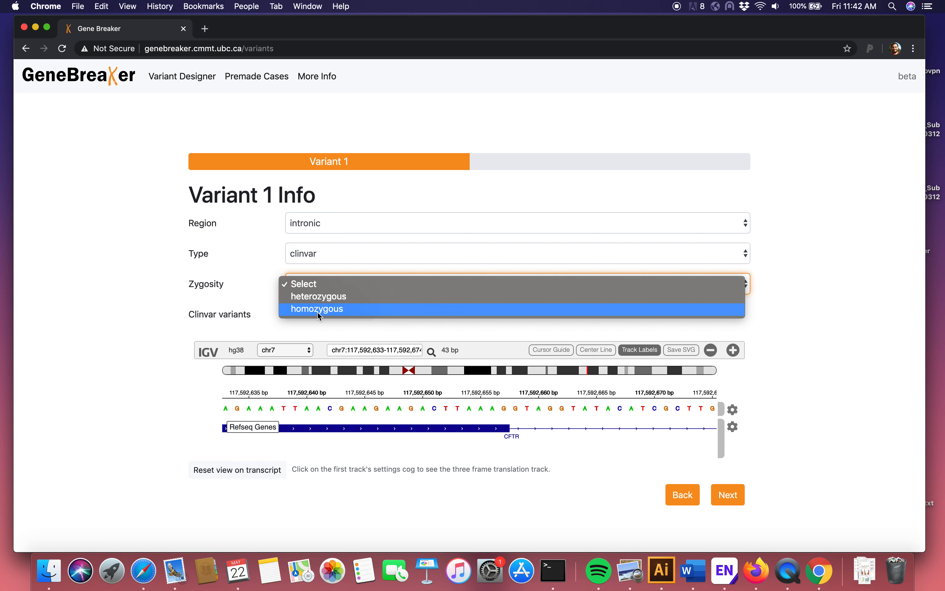
pyautogui.click(330, 297)
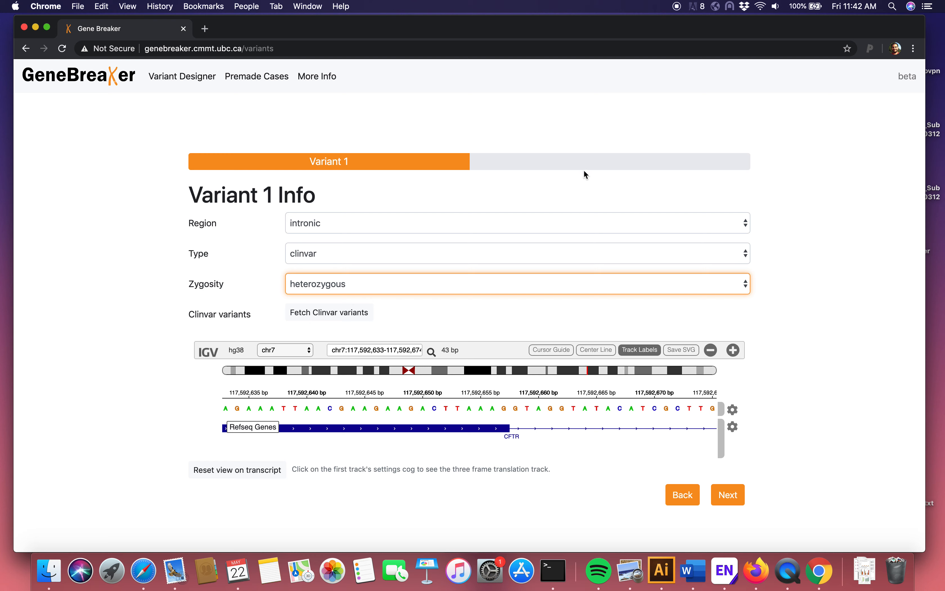
pyautogui.click(326, 313)
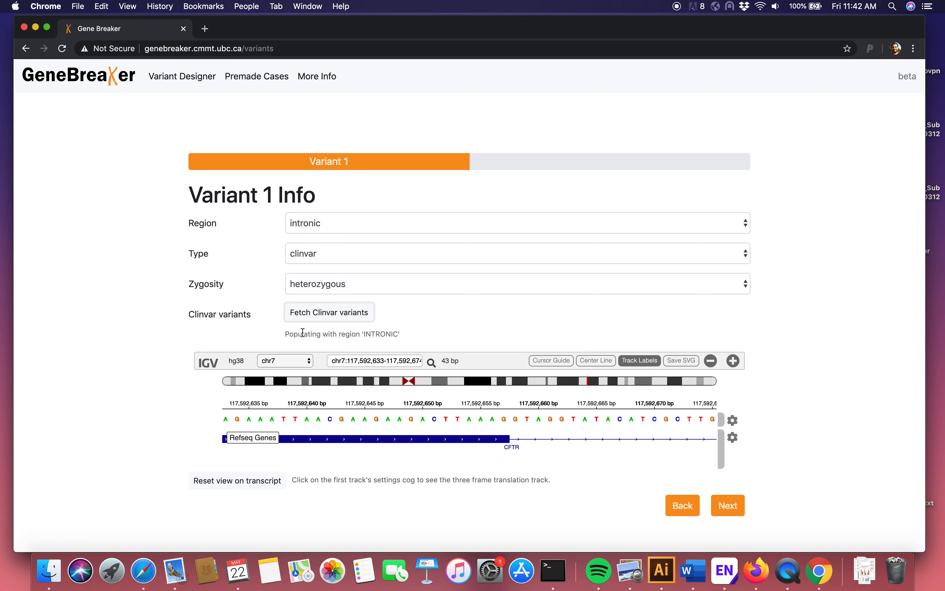
# Step: Select the pathogenic ClinVar variant 53315, an A to G change starting at 117509032, from the fetched variants
pyautogui.scroll(-1, 247, 329)
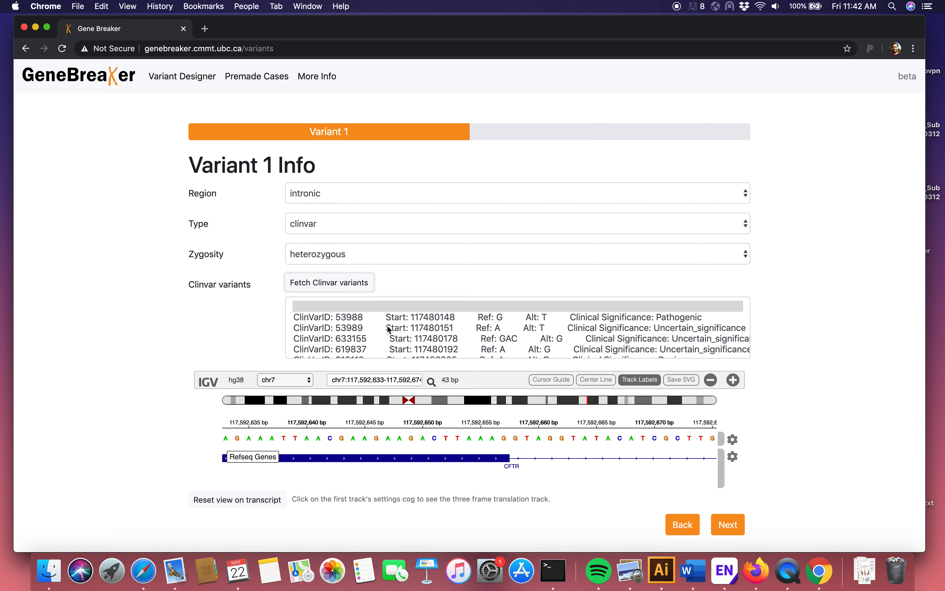
pyautogui.scroll(-5, 412, 329)
pyautogui.scroll(-10, 415, 334)
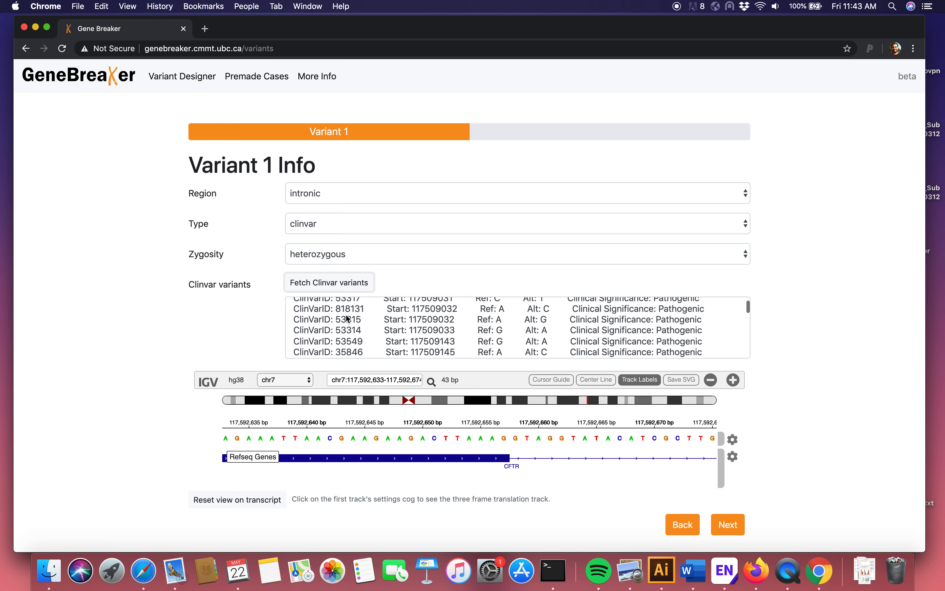
pyautogui.scroll(5, 406, 329)
pyautogui.scroll(3, 406, 328)
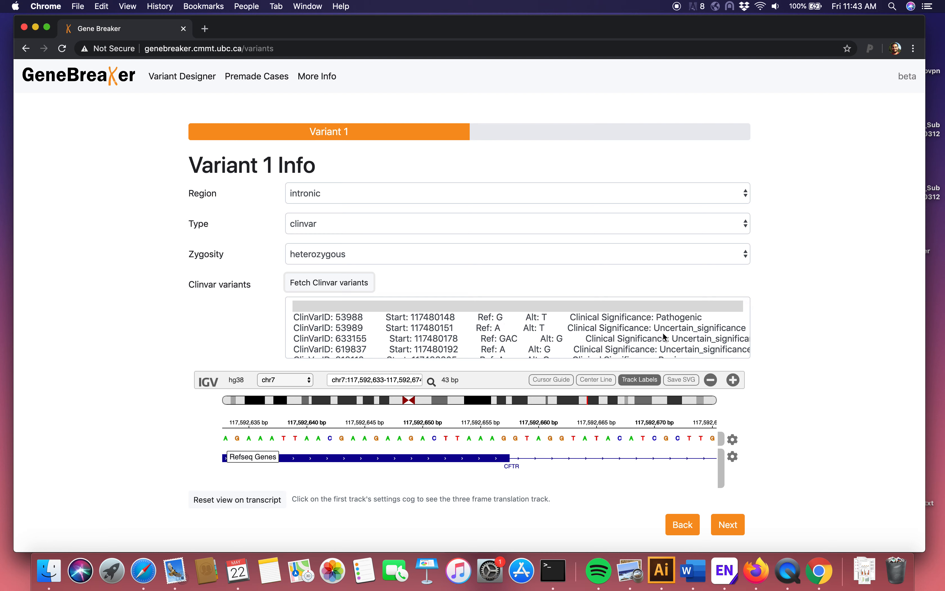
pyautogui.click(664, 306)
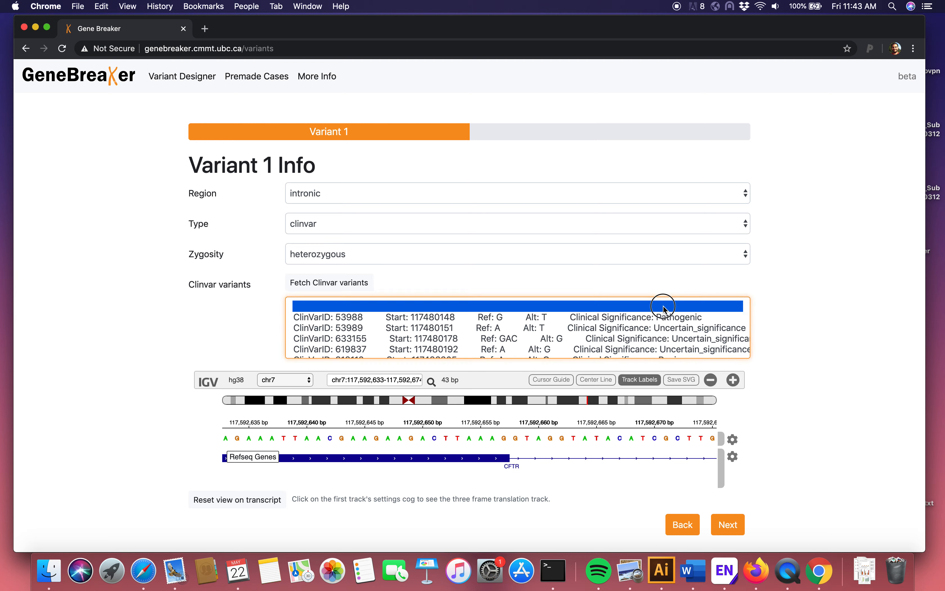
pyautogui.scroll(-2, 709, 329)
pyautogui.scroll(-5, 708, 329)
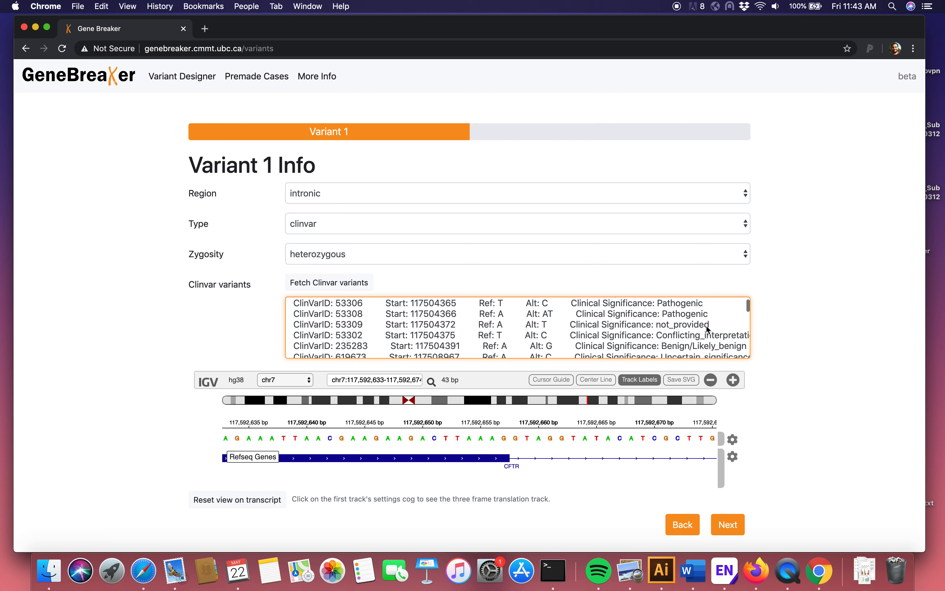
pyautogui.scroll(-5, 708, 329)
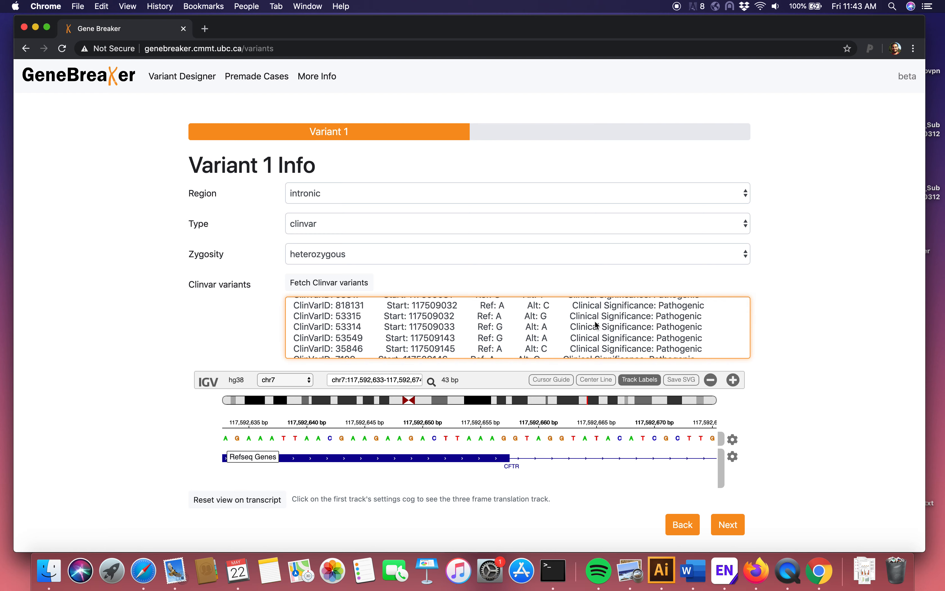
pyautogui.click(606, 320)
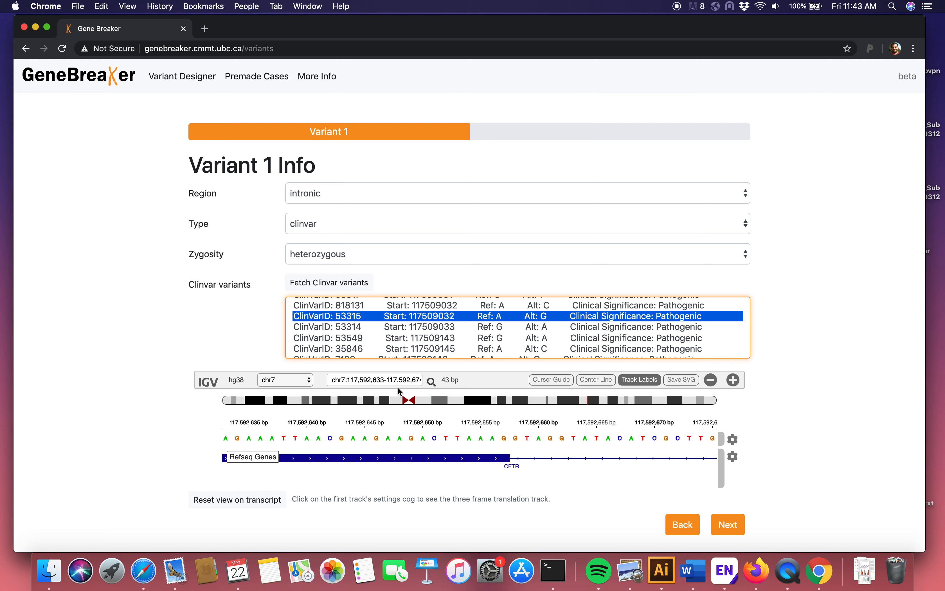
# Step: Go to chr7:117509032 in the genome viewer to inspect the location of the selected variant
pyautogui.click(355, 383)
pyautogui.moveTo(349, 380); pyautogui.dragTo(428, 387)
pyautogui.press('BackSpace')
pyautogui.press('BackSpace')
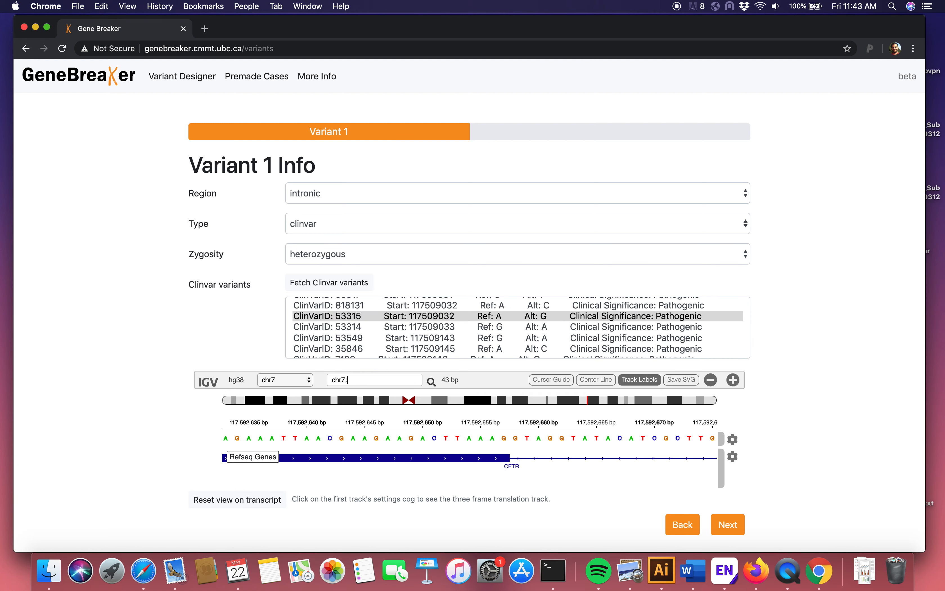
pyautogui.write('117')
pyautogui.write('509032')
pyautogui.press('Return')
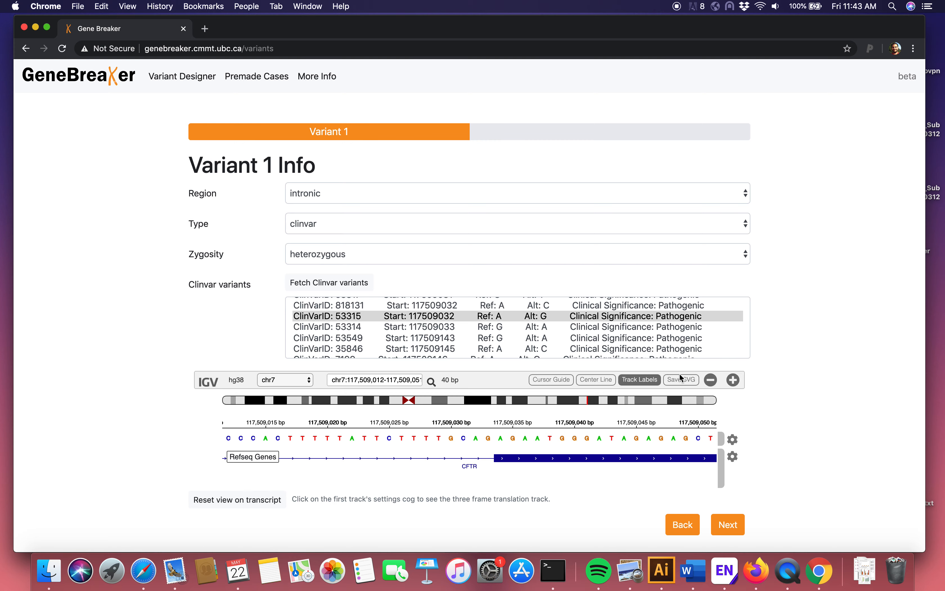
# Step: Keep ClinVar variant 53315 selected, proceed to Variant 2 and choose yes for designing a second variant
pyautogui.click(664, 316)
pyautogui.click(738, 524)
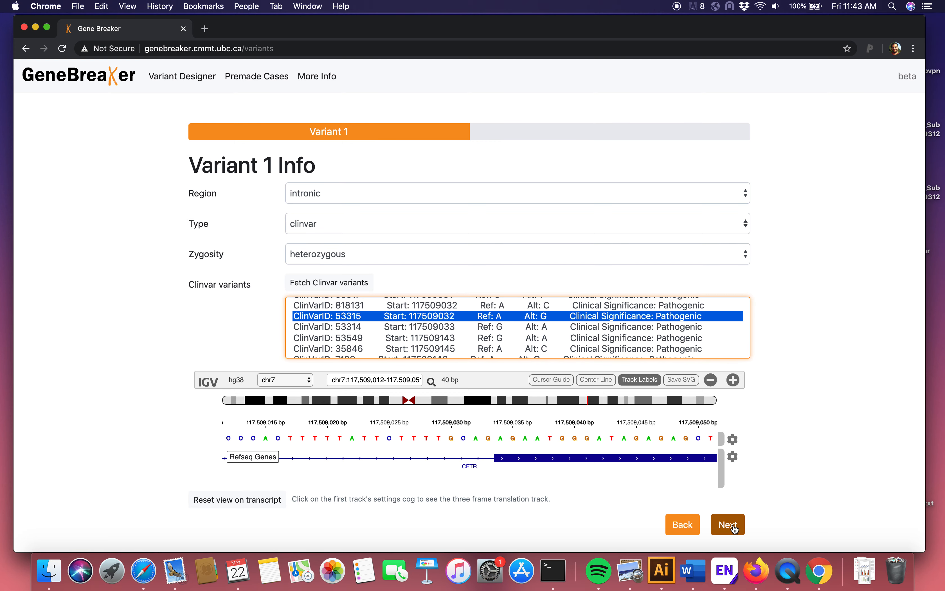
pyautogui.click(530, 192)
pyautogui.click(532, 181)
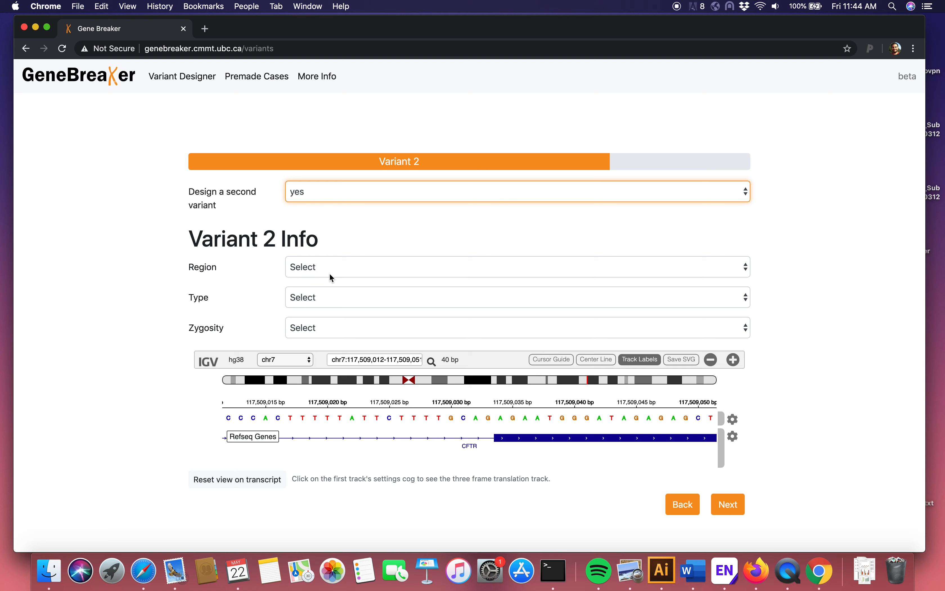
# Step: Set Variant 2's region to coding, its type to indel and its zygosity to heterozygous
pyautogui.click(331, 270)
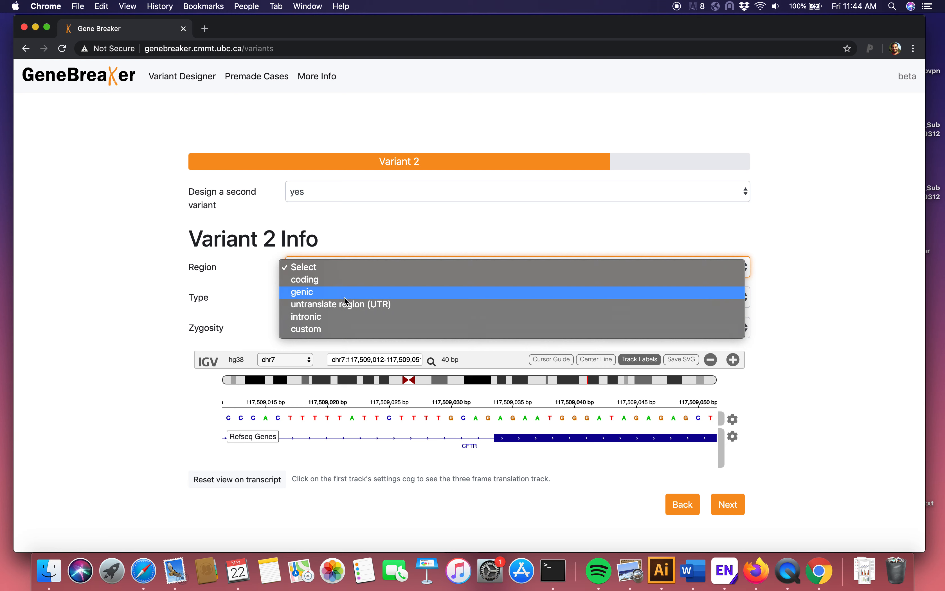
pyautogui.click(349, 290)
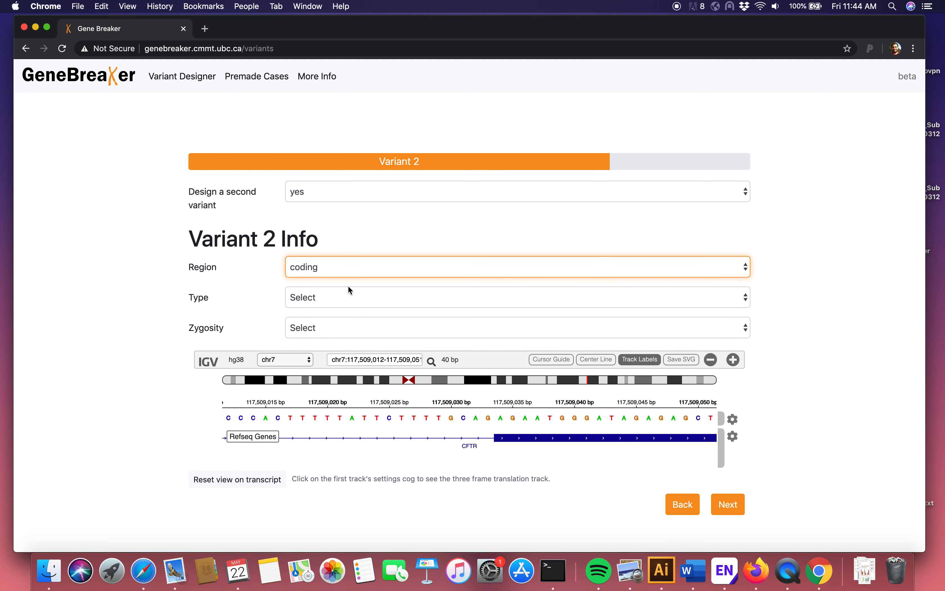
pyautogui.click(329, 303)
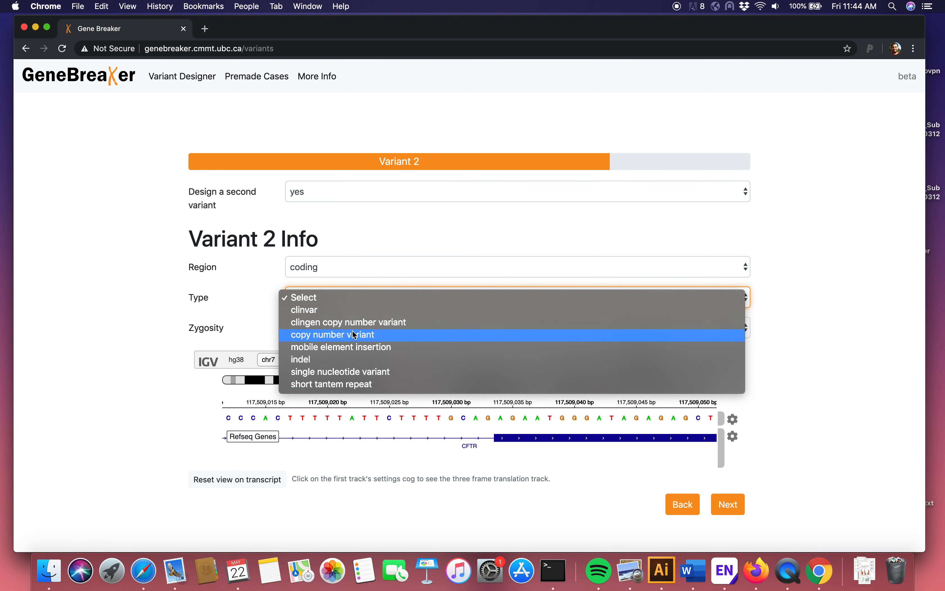
pyautogui.click(346, 360)
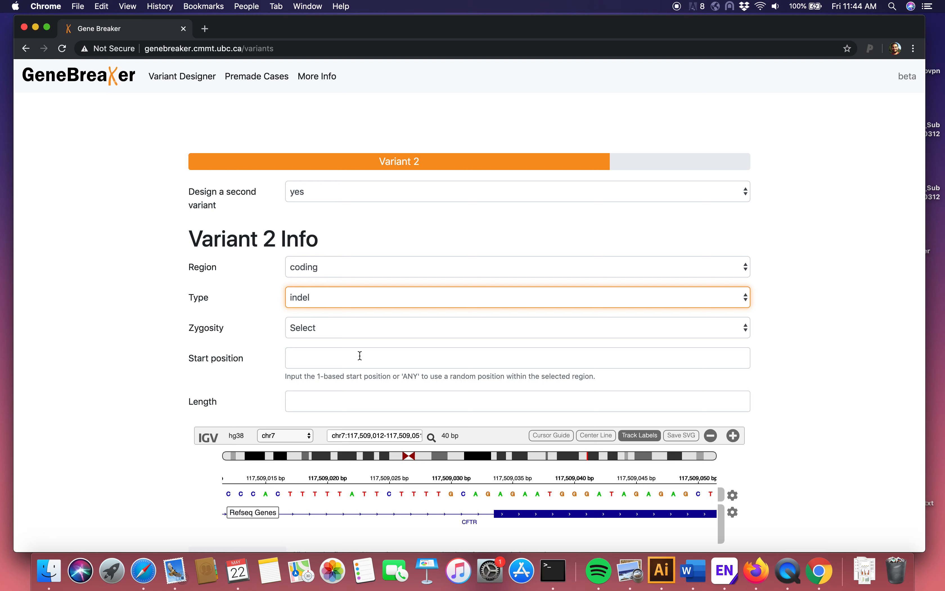
pyautogui.click(329, 328)
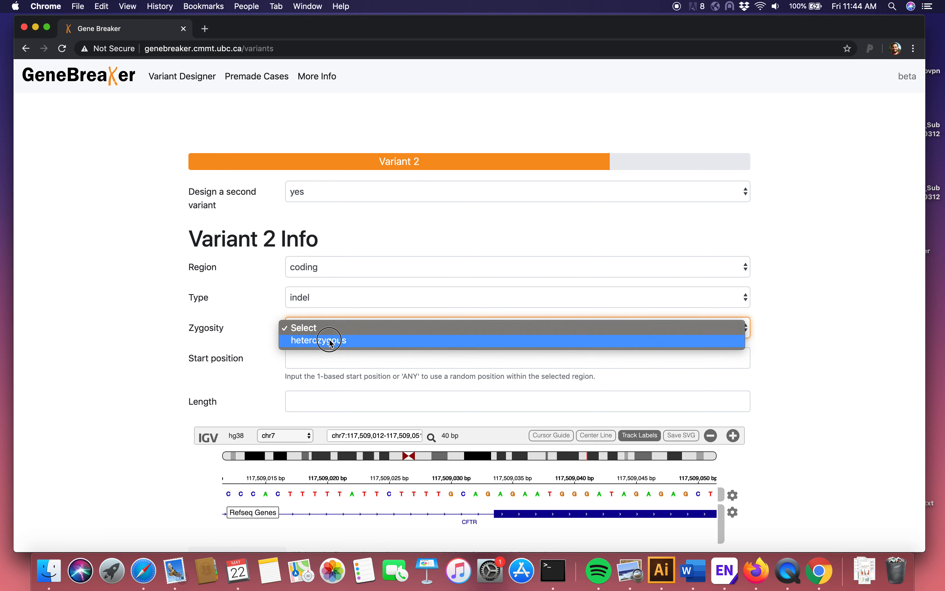
pyautogui.click(331, 338)
# Step: Look further along the CFTR exon's sequence and set the indel's start position to 117509085
pyautogui.click(316, 359)
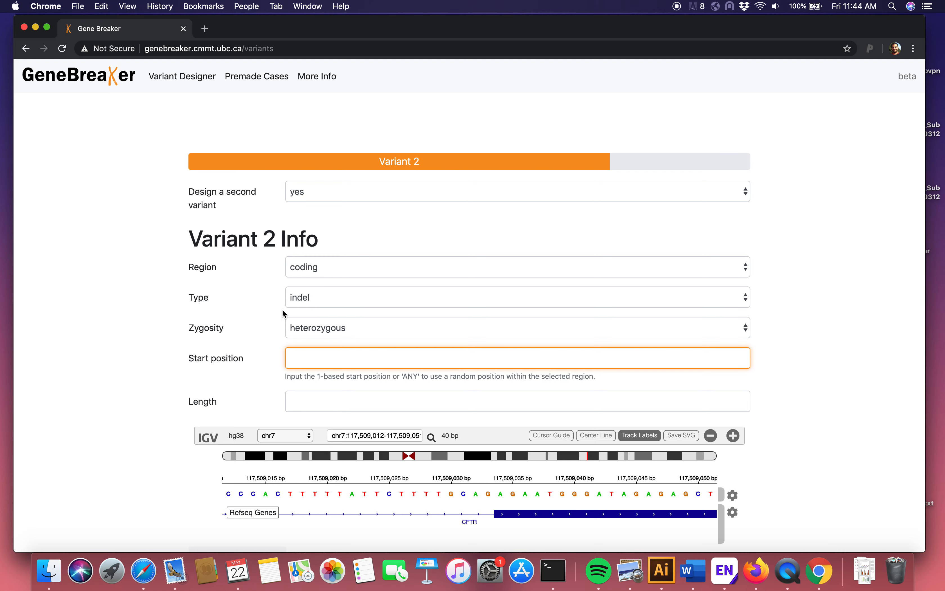
pyautogui.moveTo(465, 496); pyautogui.dragTo(257, 503)
pyautogui.click(550, 491)
pyautogui.moveTo(551, 491); pyautogui.dragTo(376, 497)
pyautogui.moveTo(565, 500); pyautogui.dragTo(383, 504)
pyautogui.moveTo(536, 494); pyautogui.dragTo(486, 495)
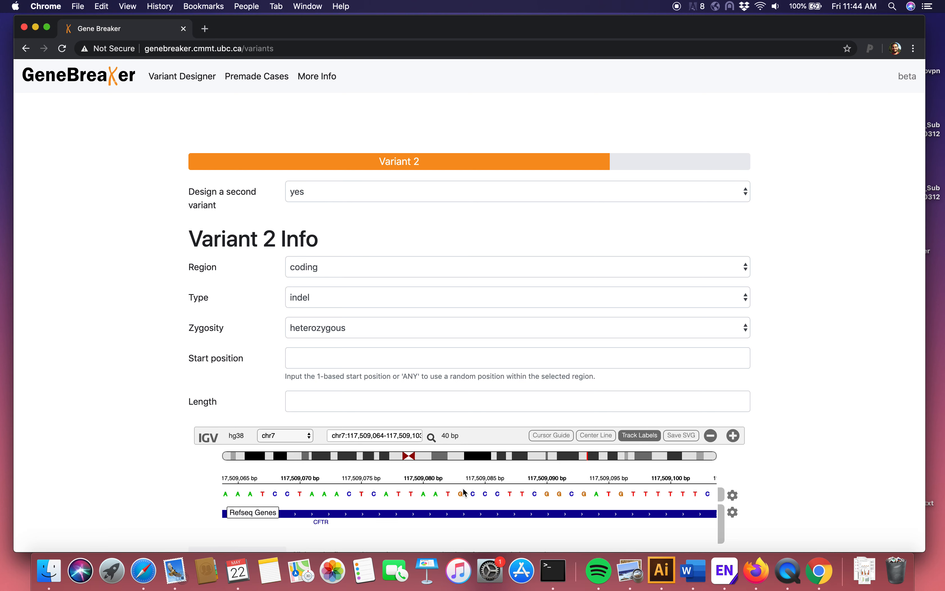
pyautogui.click(326, 357)
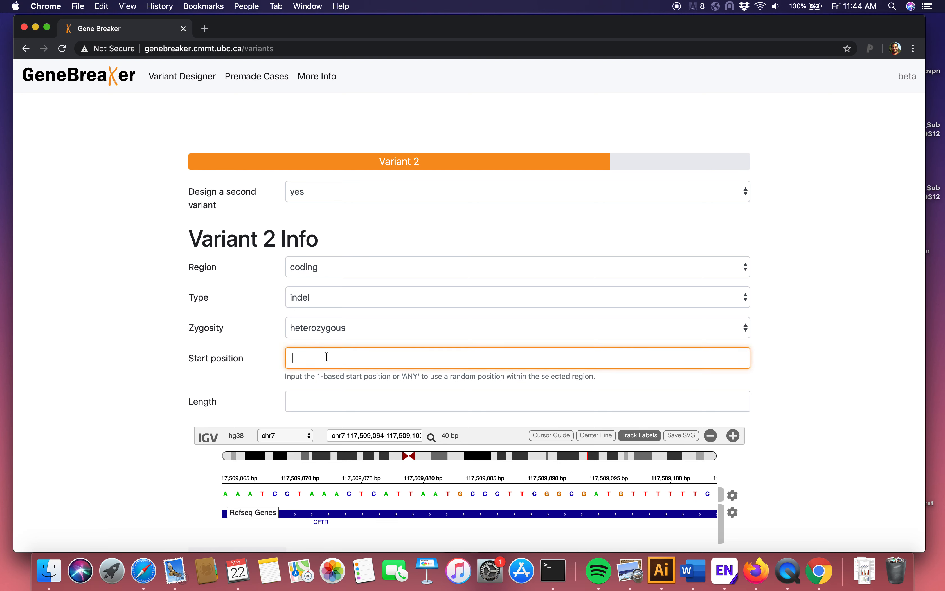
pyautogui.write('117509085')
# Step: Try a length of 4 for the indel and clear the entry again
pyautogui.click(307, 397)
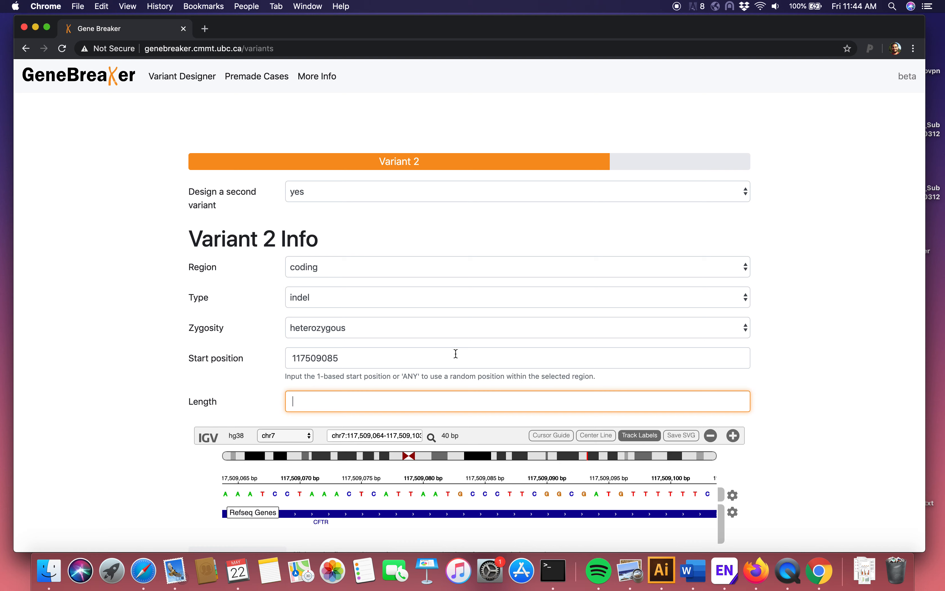
pyautogui.write('4')
pyautogui.press('BackSpace')
pyautogui.press('BackSpace')
# Step: Change Variant 2's type to mobile element insertion and set its element type to LINE
pyautogui.click(350, 302)
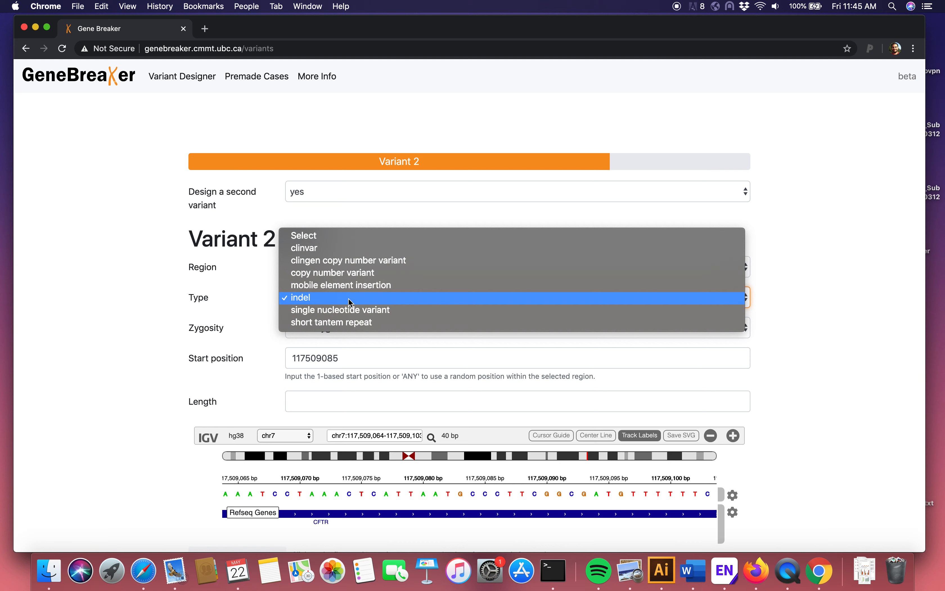
pyautogui.click(354, 287)
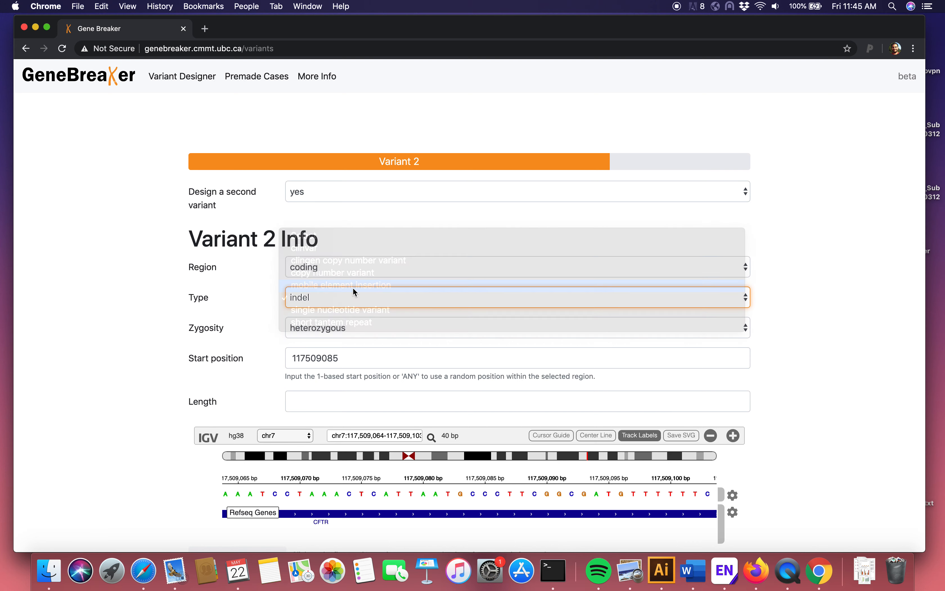
pyautogui.moveTo(474, 494); pyautogui.dragTo(246, 502)
pyautogui.moveTo(541, 493); pyautogui.dragTo(379, 498)
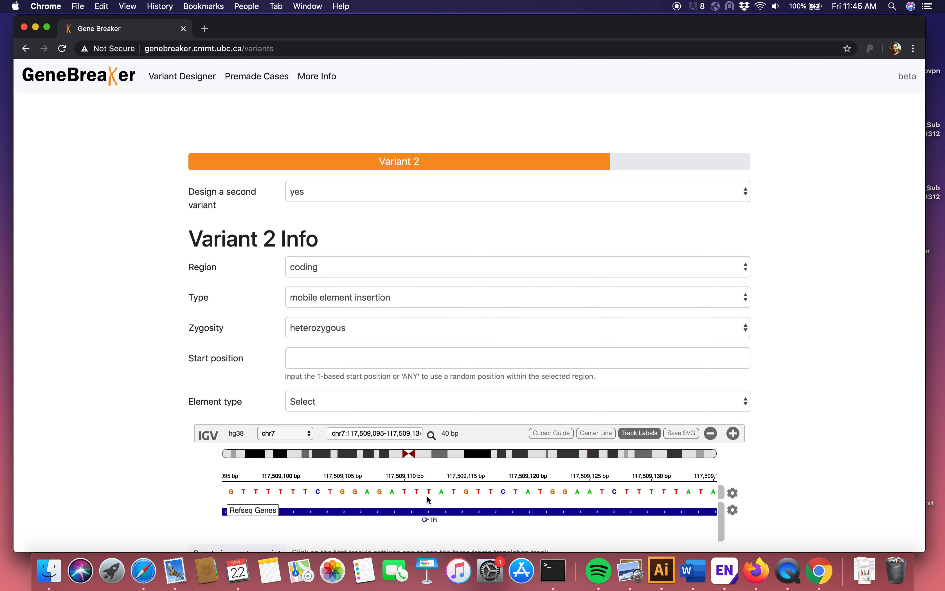
pyautogui.click(481, 401)
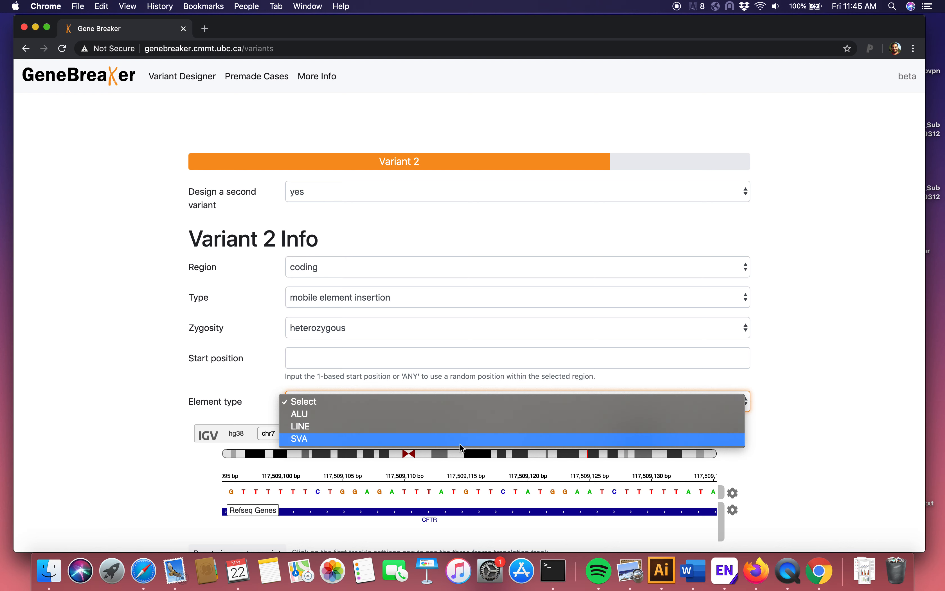
pyautogui.click(207, 363)
pyautogui.click(335, 409)
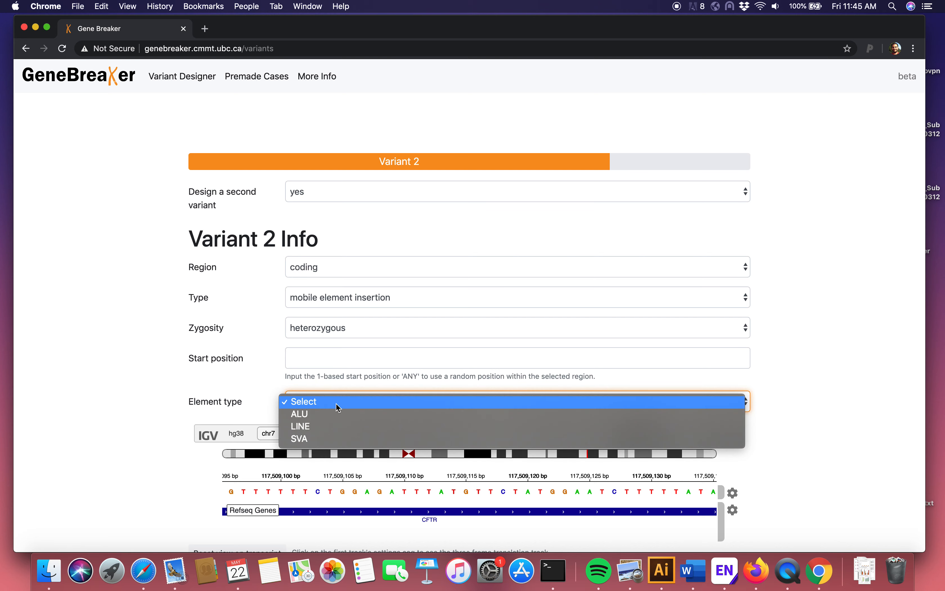
pyautogui.click(334, 429)
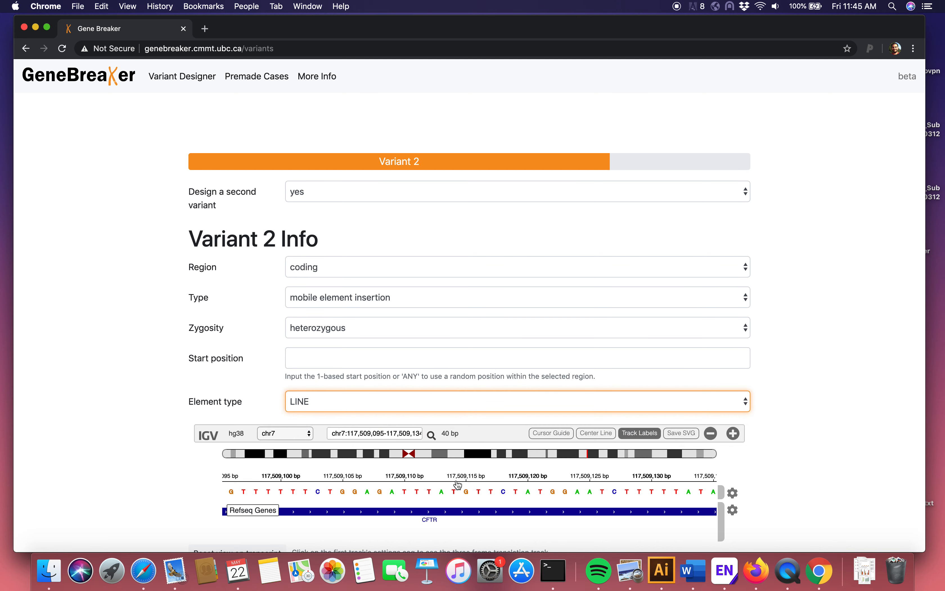
# Step: Look at the end of the CFTR exon and change Variant 2's type to copy number variant
pyautogui.moveTo(502, 498); pyautogui.dragTo(455, 502)
pyautogui.moveTo(531, 488); pyautogui.dragTo(432, 494)
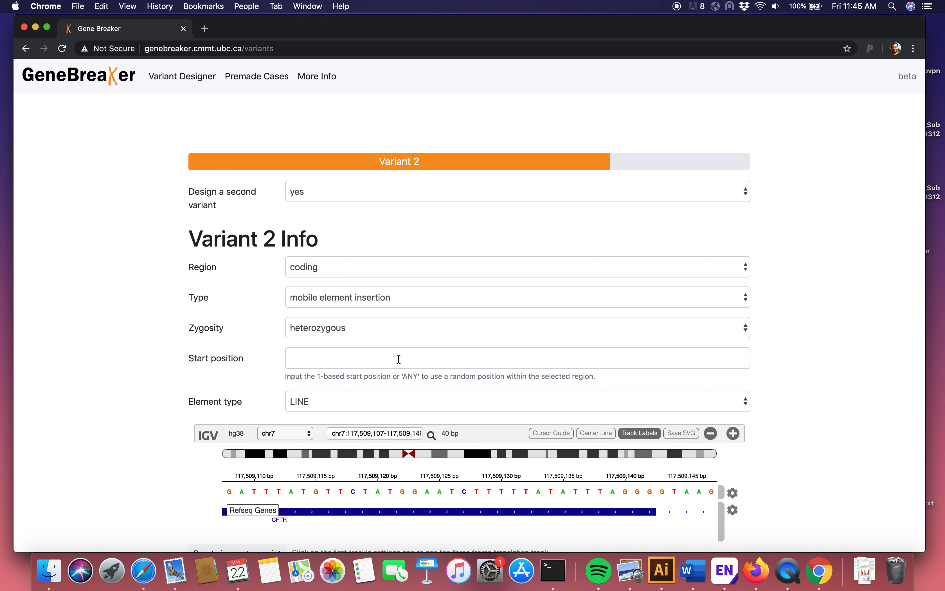
pyautogui.click(403, 326)
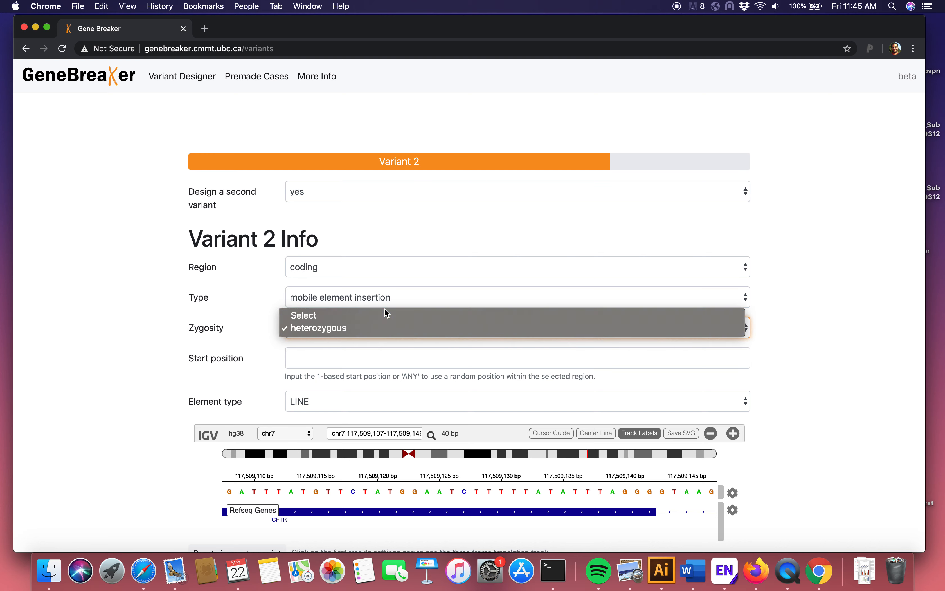
pyautogui.click(250, 310)
pyautogui.click(331, 297)
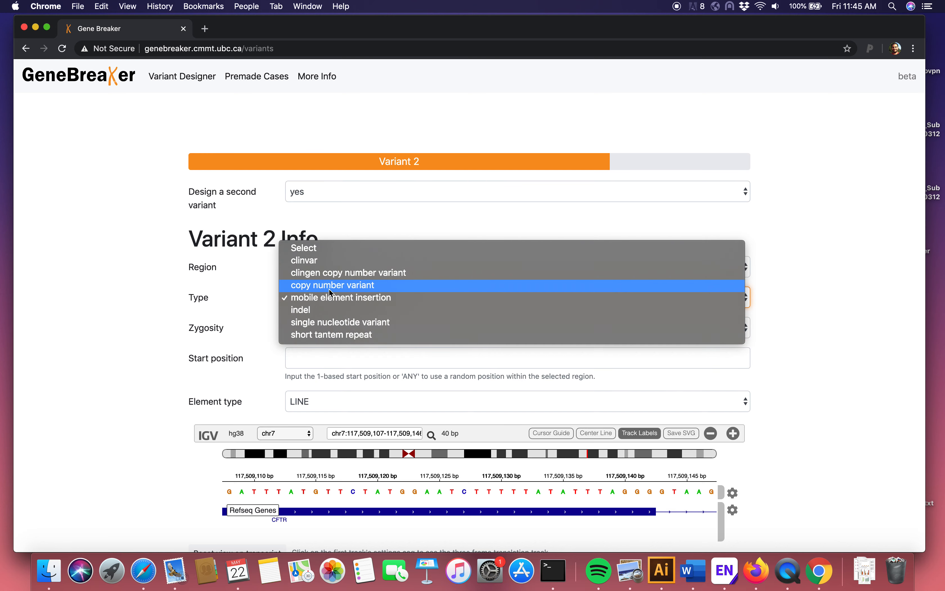
pyautogui.click(329, 287)
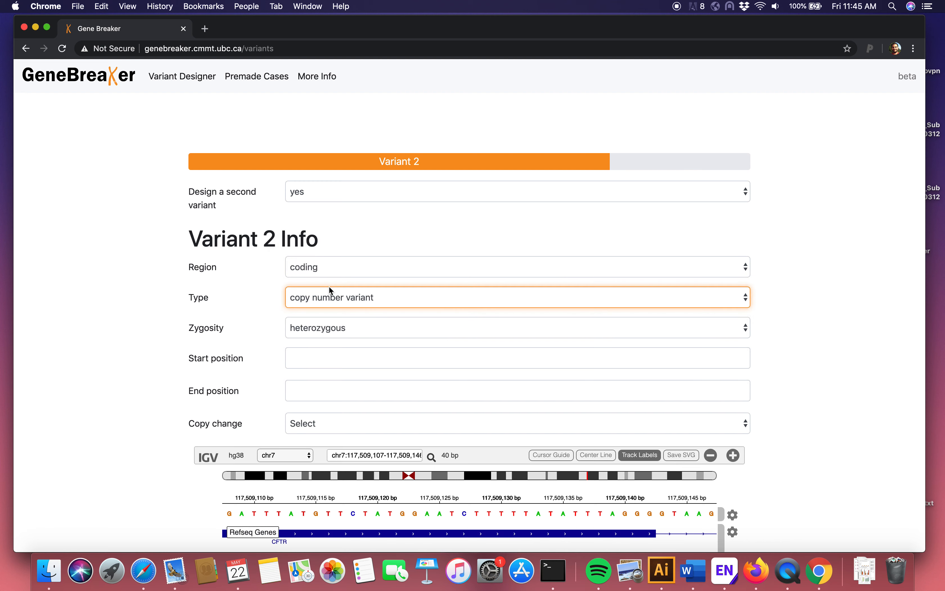
# Step: Zoom the genome view out to the whole CFTR gene and set the copy number variant's start position to 117450000 and end to 117700000
pyautogui.scroll(-3, 172, 401)
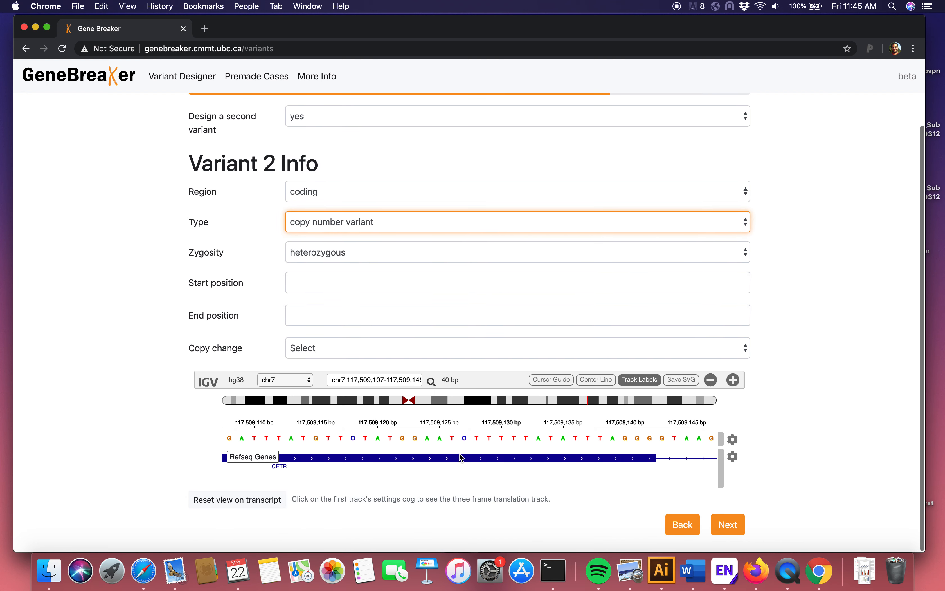
pyautogui.click(711, 380)
pyautogui.click(710, 380)
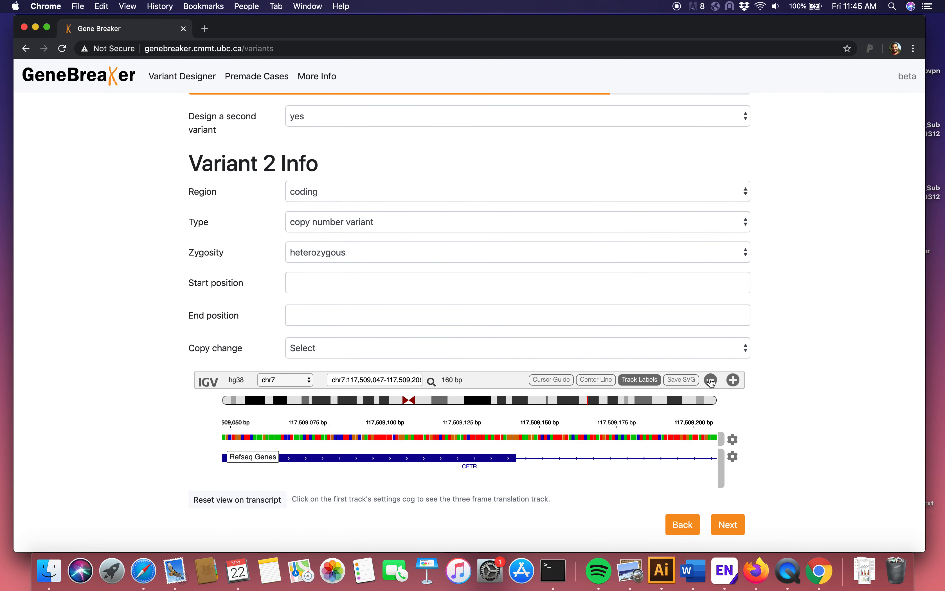
pyautogui.click(711, 380)
pyautogui.click(711, 380)
pyautogui.click(711, 380)
pyautogui.click(710, 380)
pyautogui.click(710, 380)
pyautogui.click(711, 380)
pyautogui.click(710, 380)
pyautogui.click(710, 380)
pyautogui.click(711, 380)
pyautogui.click(711, 380)
pyautogui.click(710, 380)
pyautogui.moveTo(548, 445); pyautogui.dragTo(483, 447)
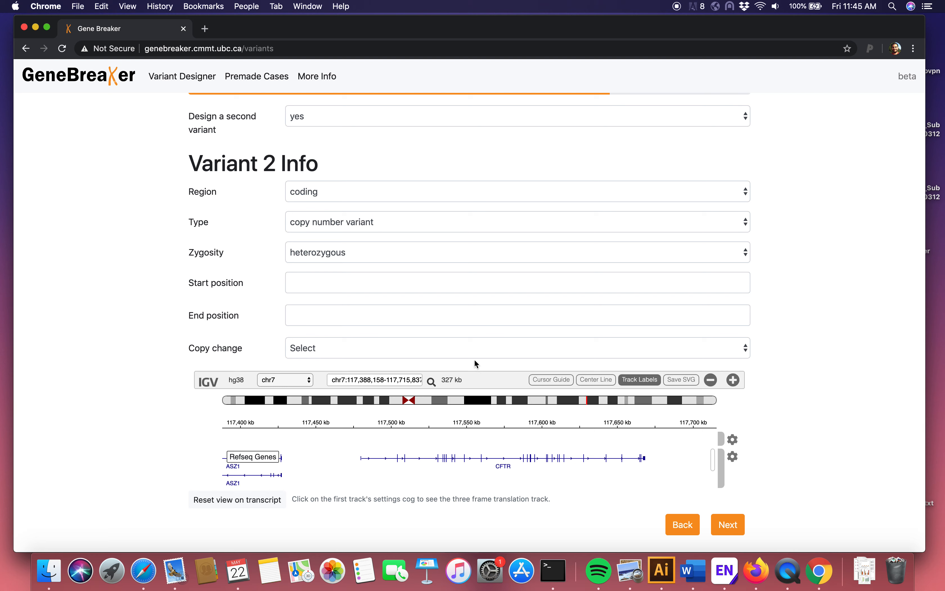
pyautogui.click(426, 280)
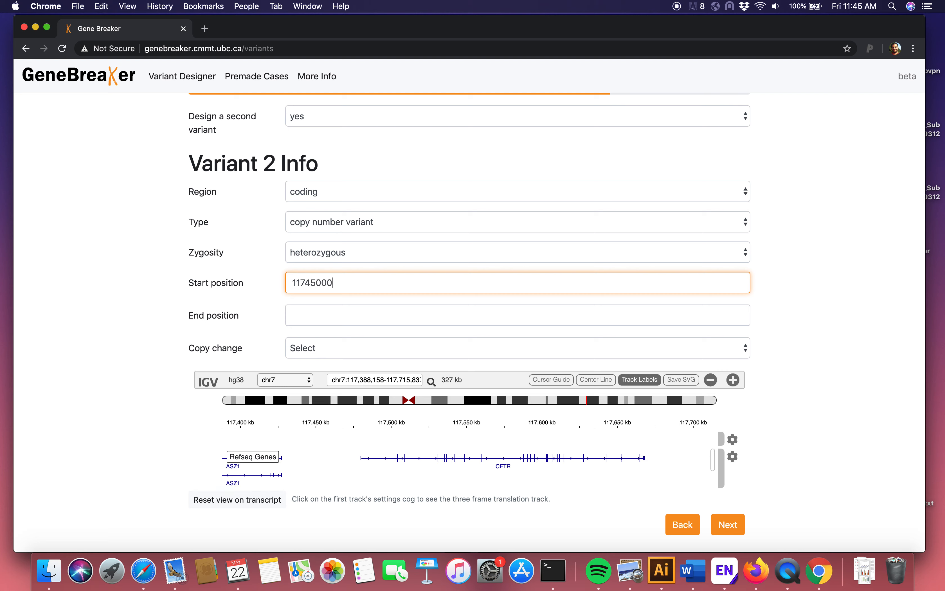
pyautogui.click(388, 309)
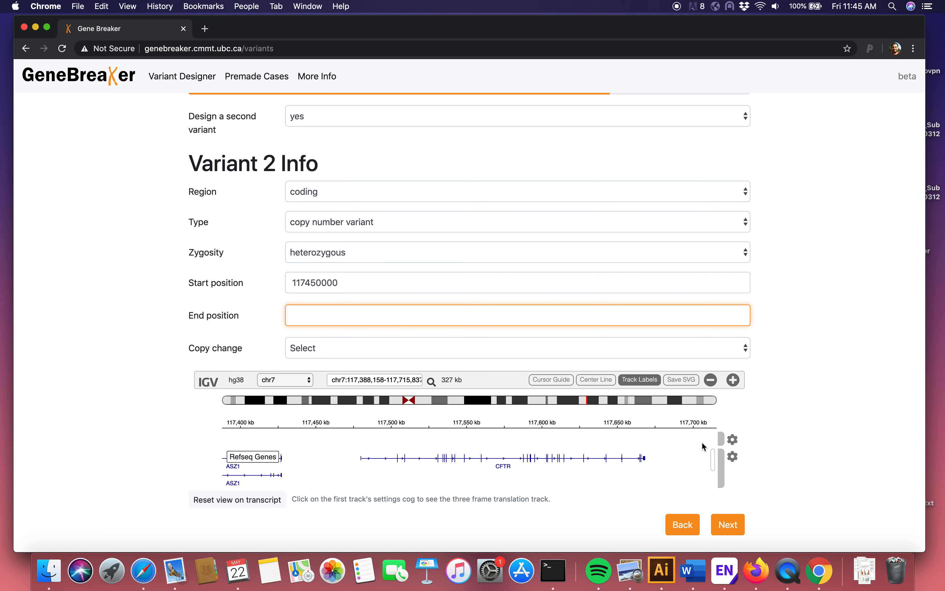
pyautogui.write('117700000')
# Step: Set Variant 2's copy change to deletion and continue to the family information
pyautogui.click(616, 348)
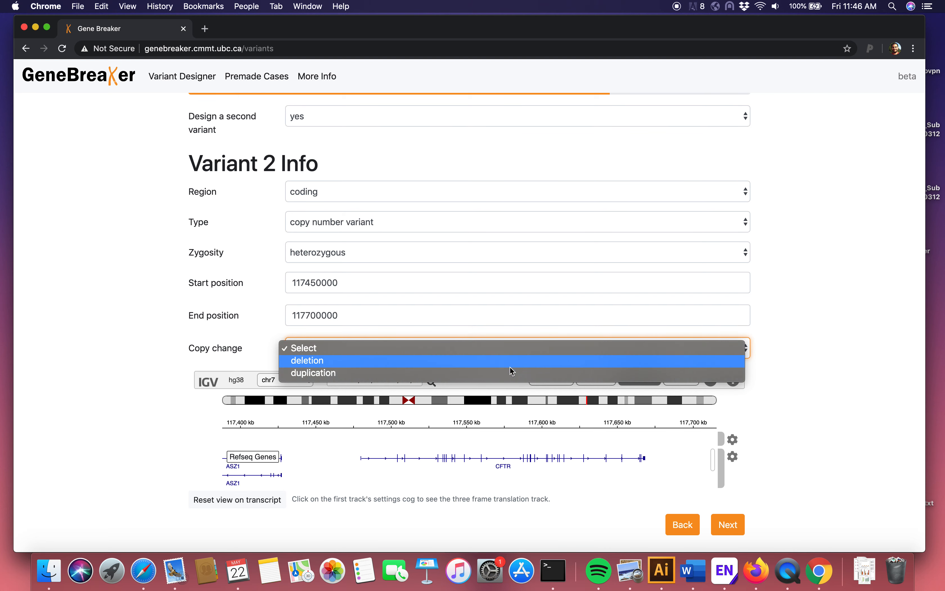
pyautogui.click(502, 361)
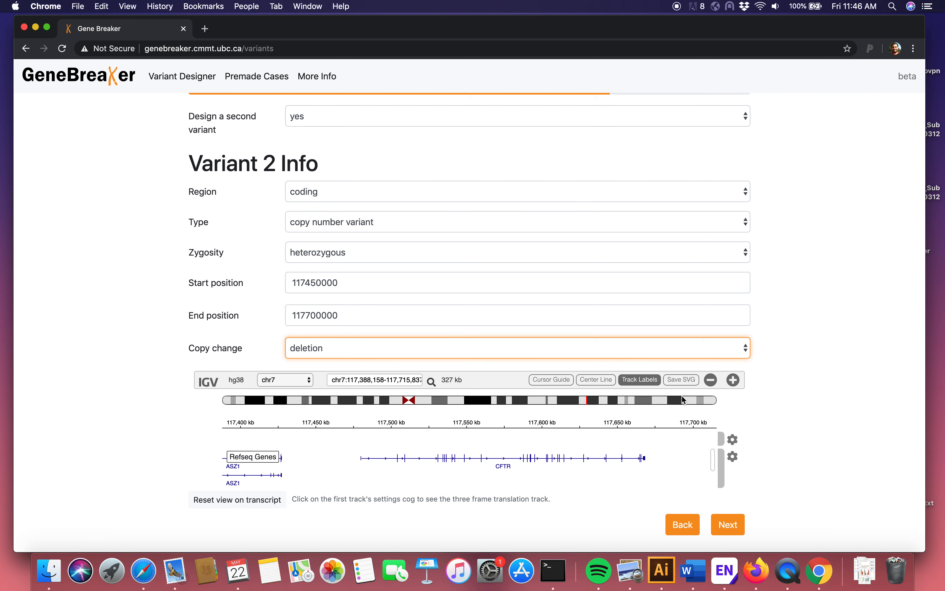
pyautogui.scroll(2, 486, 239)
pyautogui.scroll(-2, 486, 239)
pyautogui.scroll(2, 757, 228)
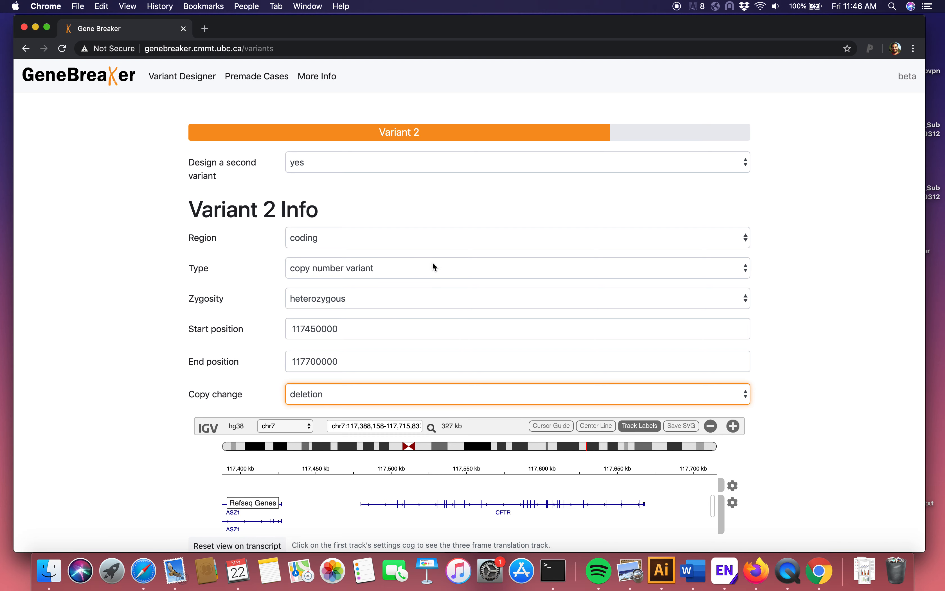
pyautogui.scroll(-2, 798, 321)
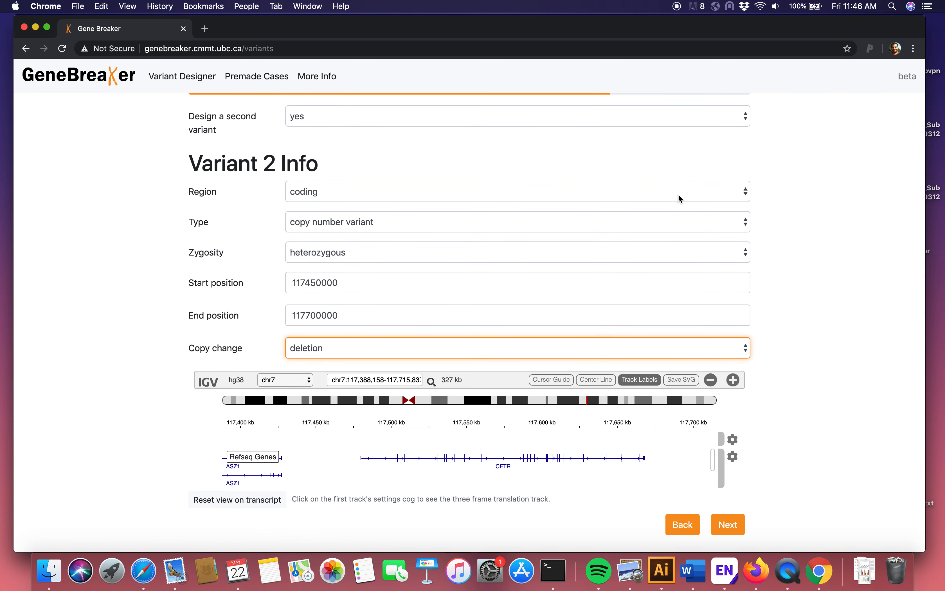
pyautogui.click(728, 524)
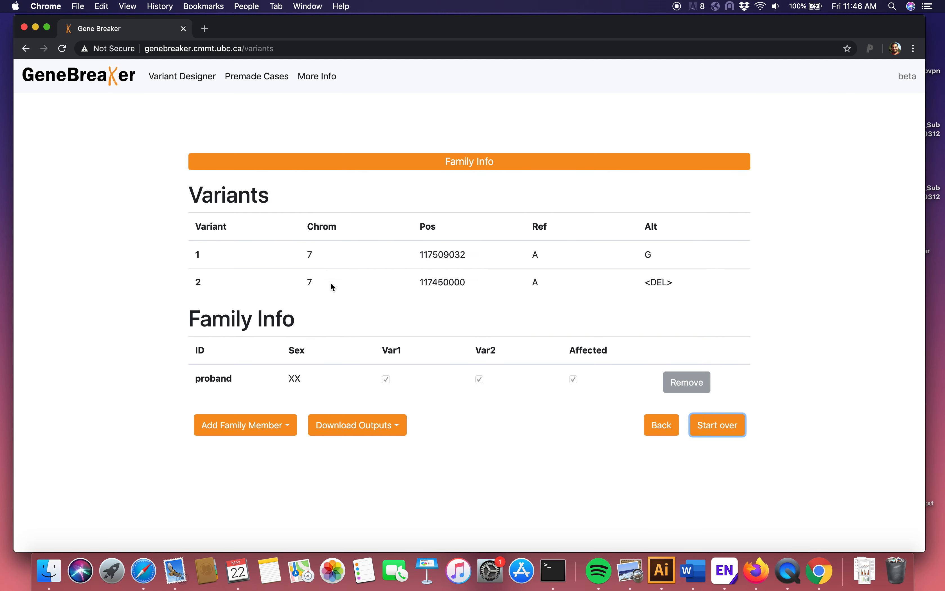
pyautogui.click(197, 156)
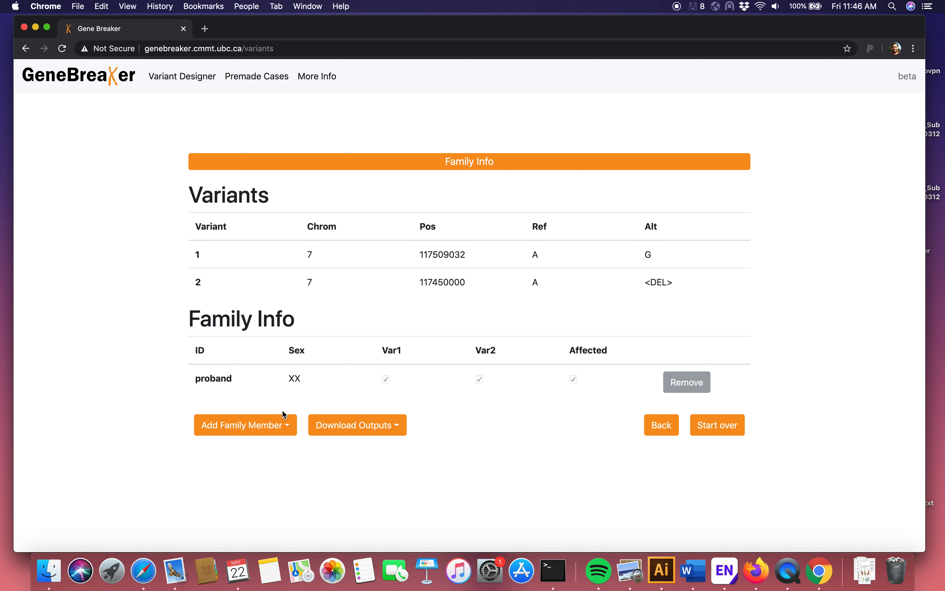
# Step: Add the mother, the father and a brother to the proband's family
pyautogui.click(288, 424)
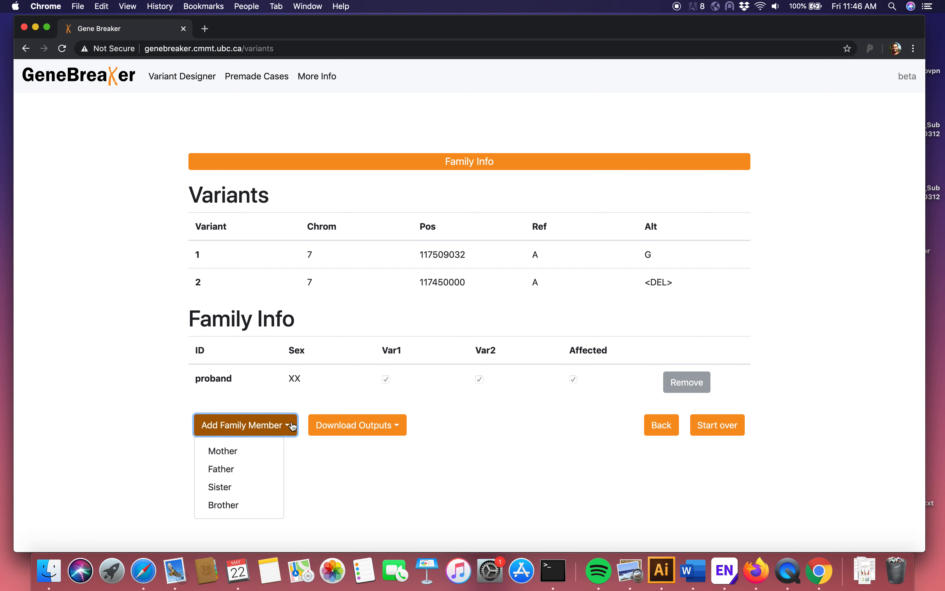
pyautogui.click(255, 451)
pyautogui.click(280, 464)
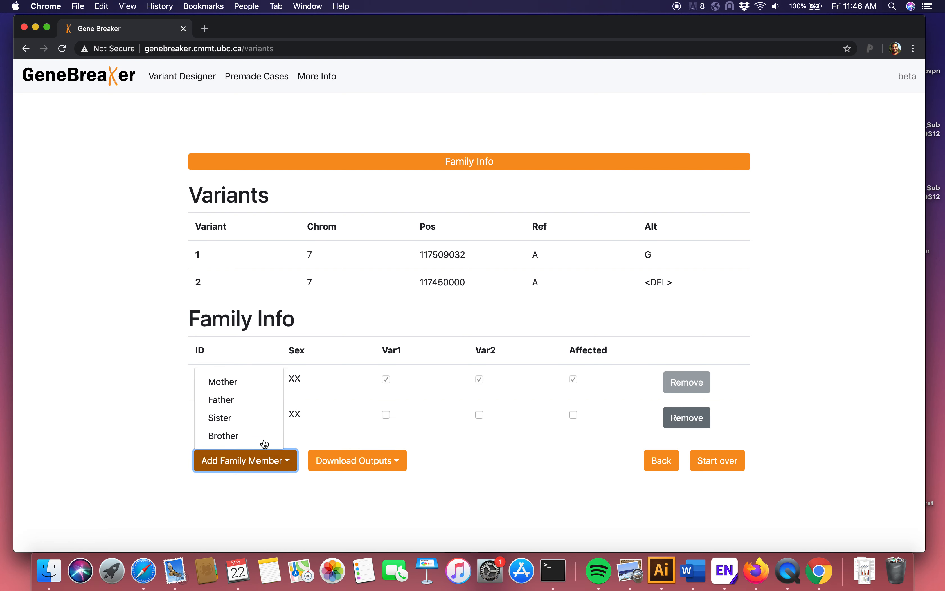
pyautogui.click(239, 401)
pyautogui.click(278, 502)
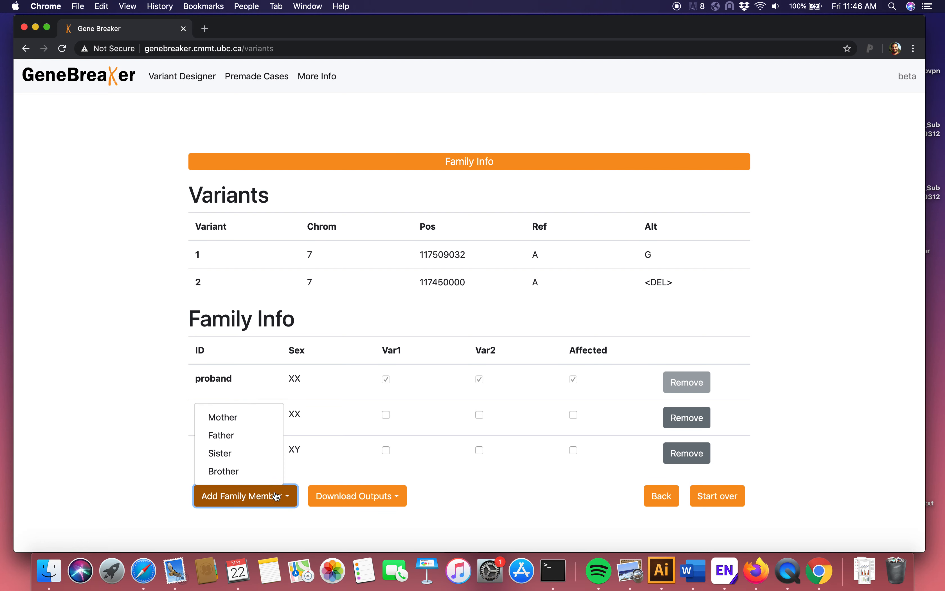
pyautogui.click(240, 472)
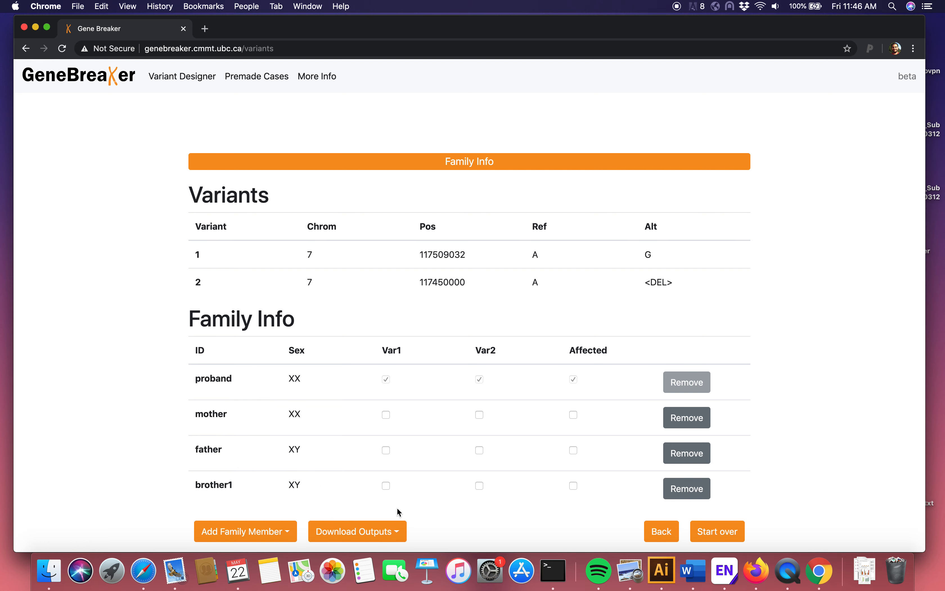
# Step: Mark the mother as carrying Var1, and the father and brother as carrying Var2
pyautogui.click(387, 414)
pyautogui.click(481, 451)
pyautogui.scroll(-1, 445, 465)
pyautogui.click(483, 480)
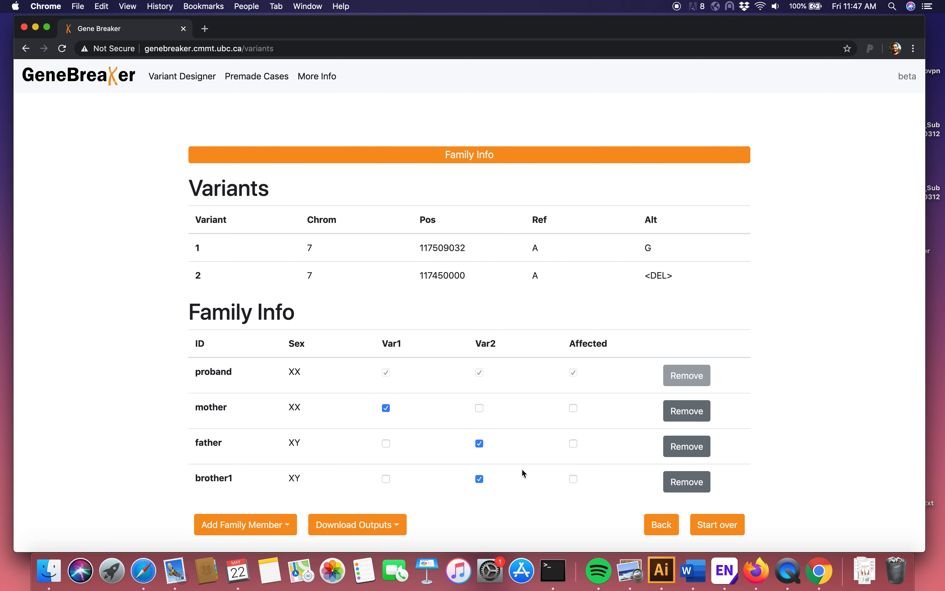
# Step: Download the case's VCF and PED output files
pyautogui.click(393, 528)
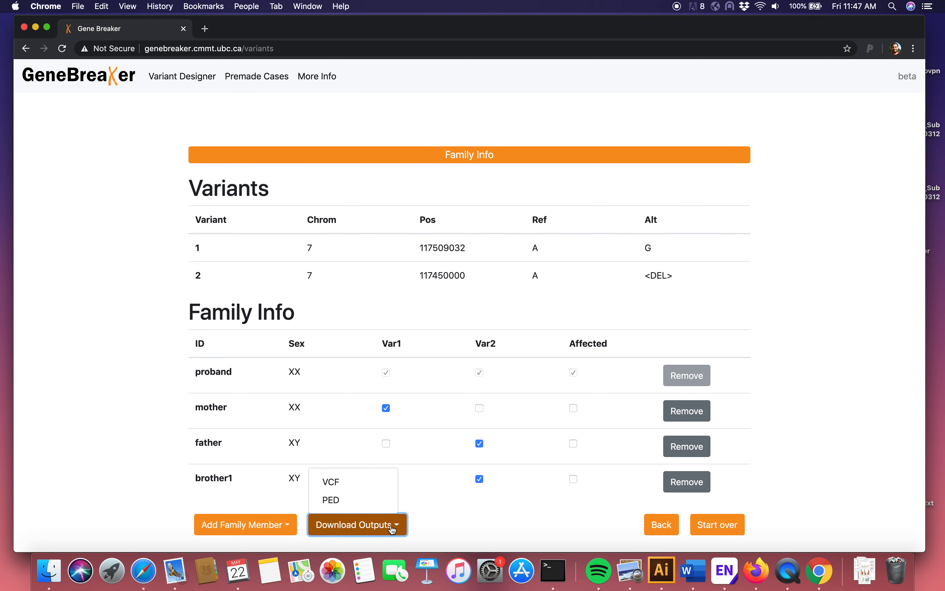
pyautogui.click(348, 486)
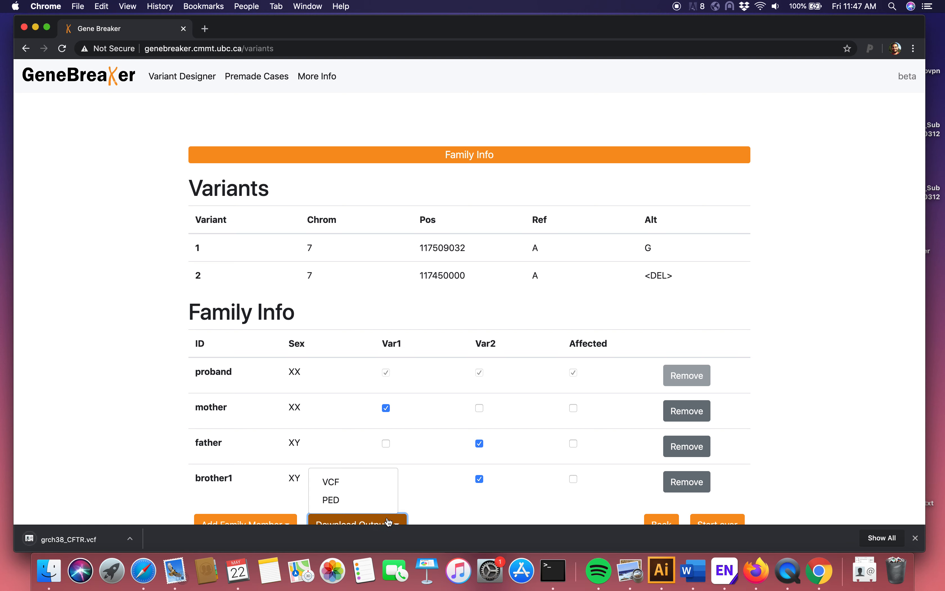
pyautogui.click(355, 501)
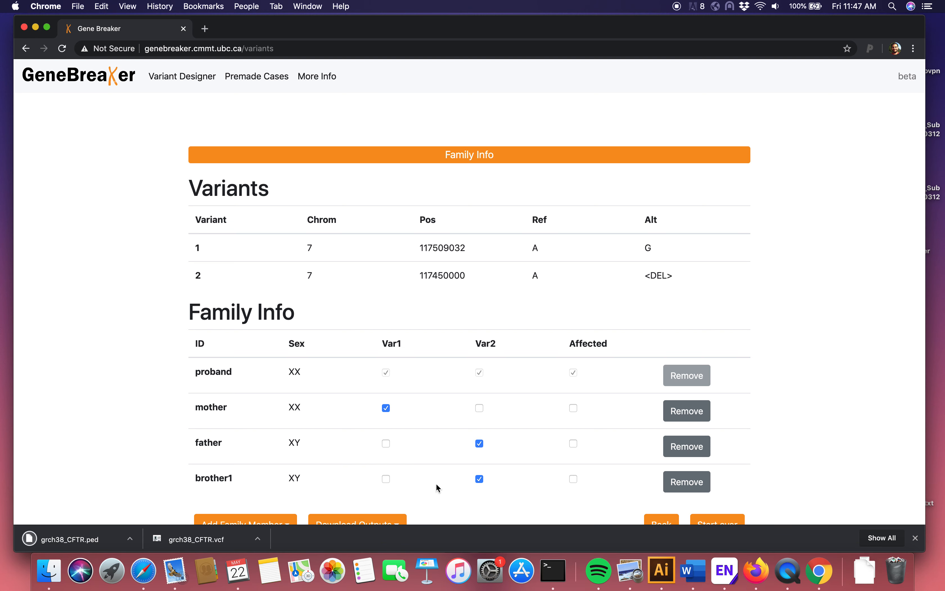
# Step: Switch to Terminal and list all files in the Downloads folder with details, ordered by modification time
pyautogui.click(554, 583)
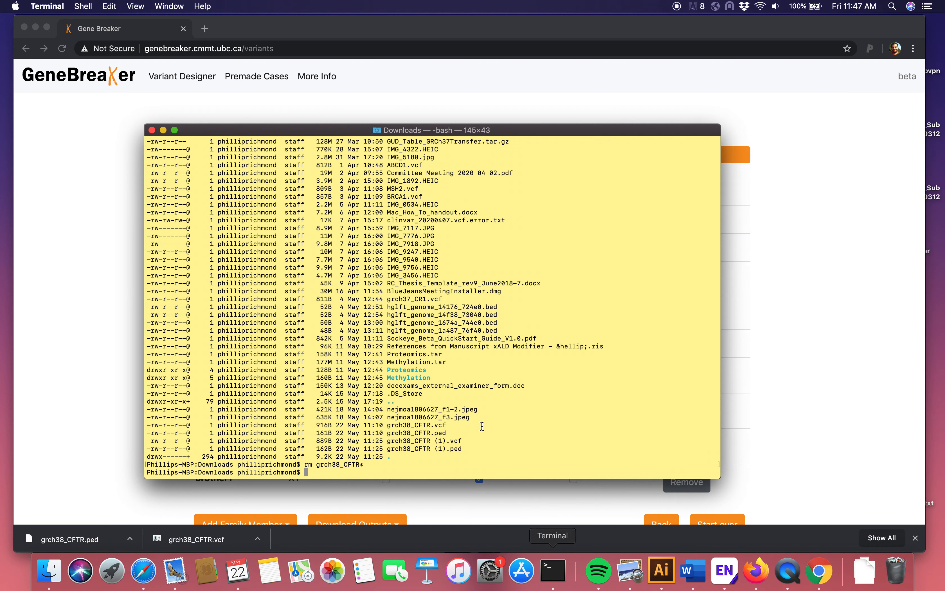
pyautogui.write('ls -alt')
pyautogui.press('Return')
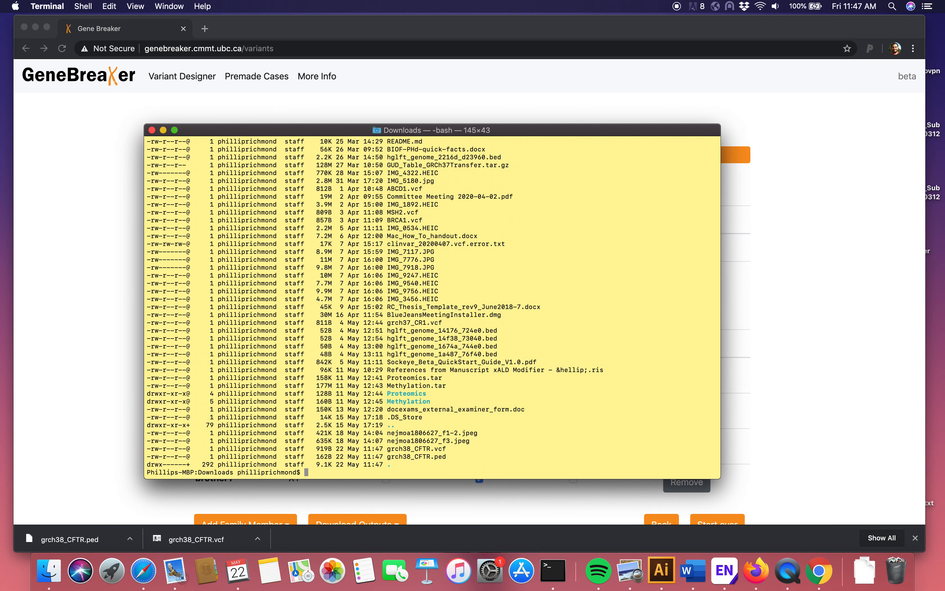
# Step: Show the contents of grch38_CFTR.vcf with more and widen the window so each variant record fits on one line
pyautogui.write('more')
pyautogui.moveTo(390, 448); pyautogui.dragTo(448, 449)
pyautogui.press('super+c')
pyautogui.press('super+v')
pyautogui.press('Return')
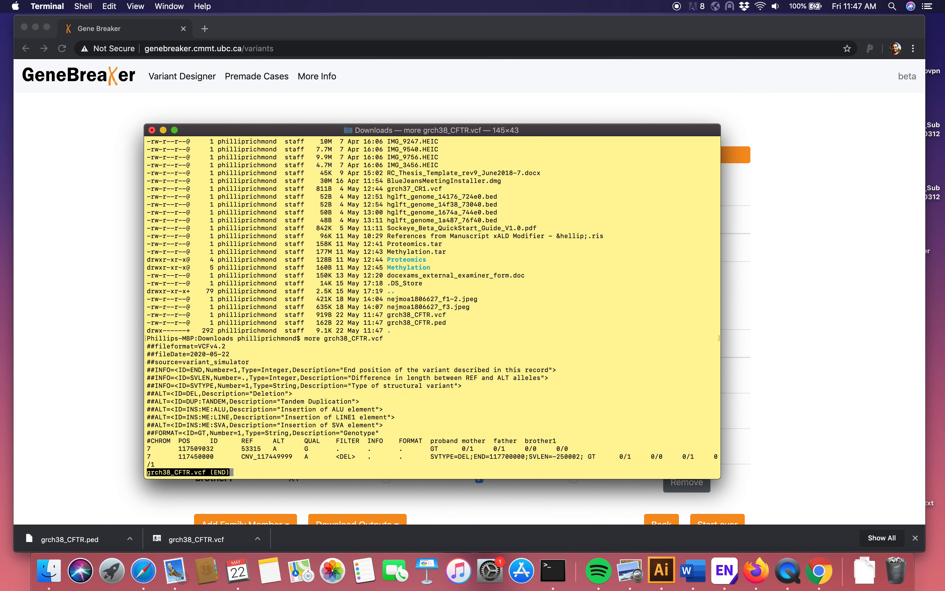
pyautogui.press('q')
pyautogui.moveTo(145, 345); pyautogui.dragTo(179, 465)
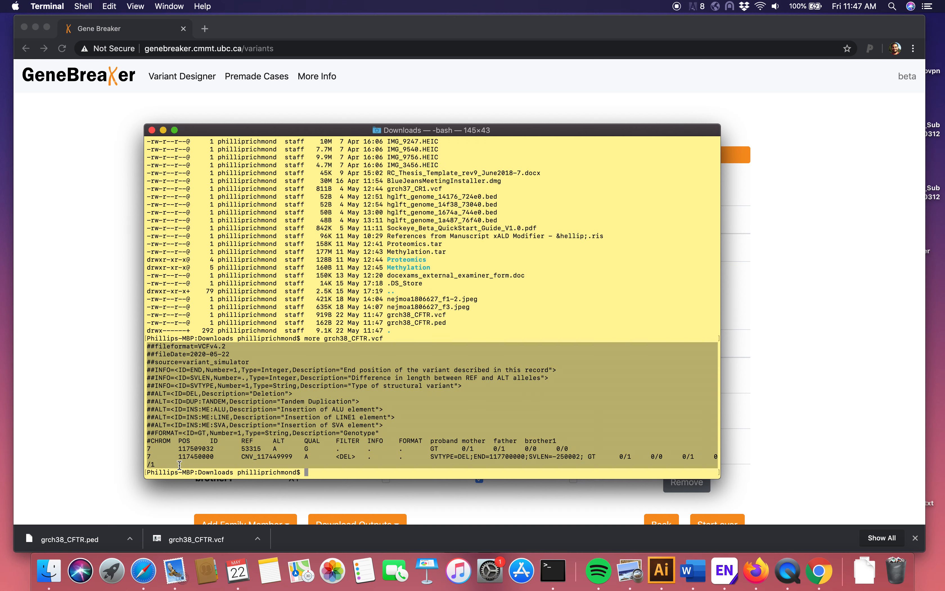
pyautogui.moveTo(720, 429); pyautogui.dragTo(829, 429)
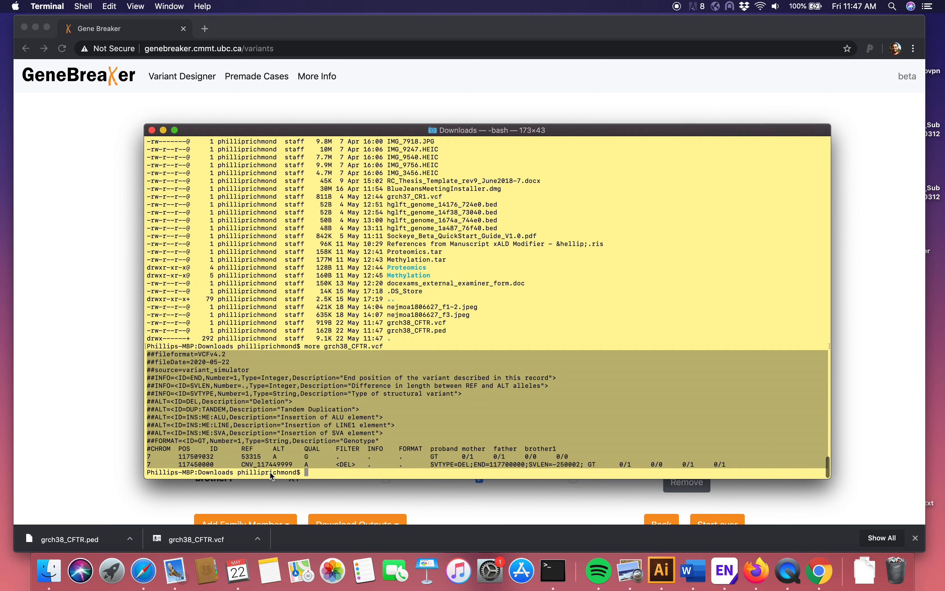
pyautogui.click(372, 432)
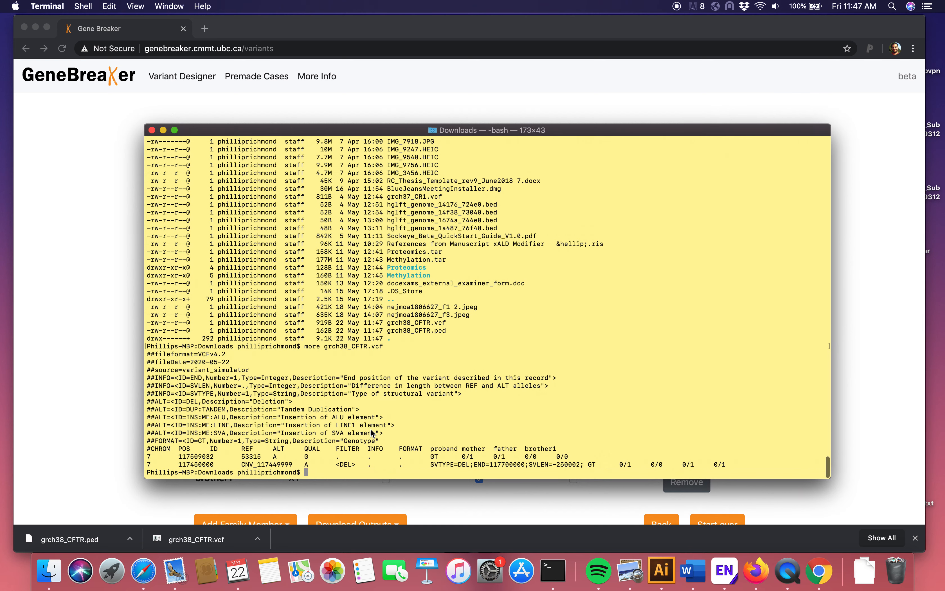
# Step: Show the contents of grch38_CFTR.ped with more
pyautogui.write('more')
pyautogui.moveTo(386, 331); pyautogui.dragTo(456, 333)
pyautogui.press('super+c')
pyautogui.press('super+v')
pyautogui.press('Return')
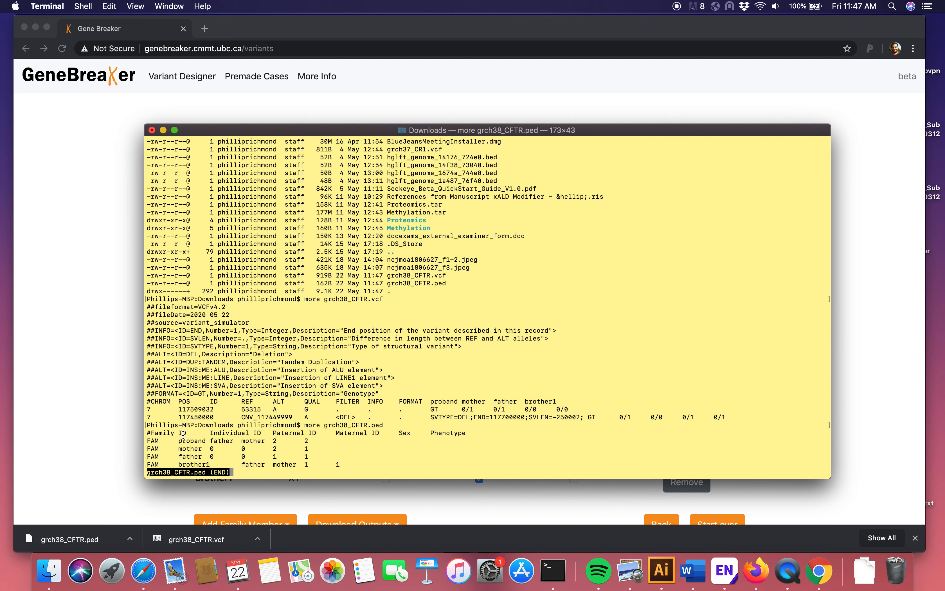
# Step: Examine the PED file's individual, paternal, maternal, sex and phenotype columns for each family member, and quit the pager
pyautogui.doubleClick(225, 431)
pyautogui.doubleClick(289, 432)
pyautogui.doubleClick(369, 433)
pyautogui.doubleClick(406, 433)
pyautogui.doubleClick(445, 433)
pyautogui.click(306, 440)
pyautogui.click(306, 449)
pyautogui.press('1')
pyautogui.press('q')
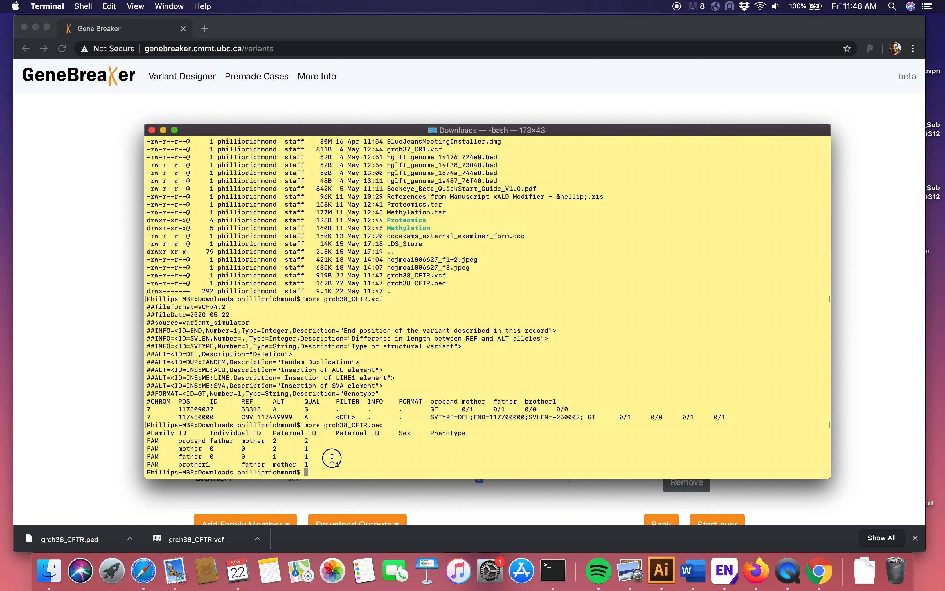
# Step: Switch back to GeneBreaker in Chrome and start over with a new case
pyautogui.click(89, 411)
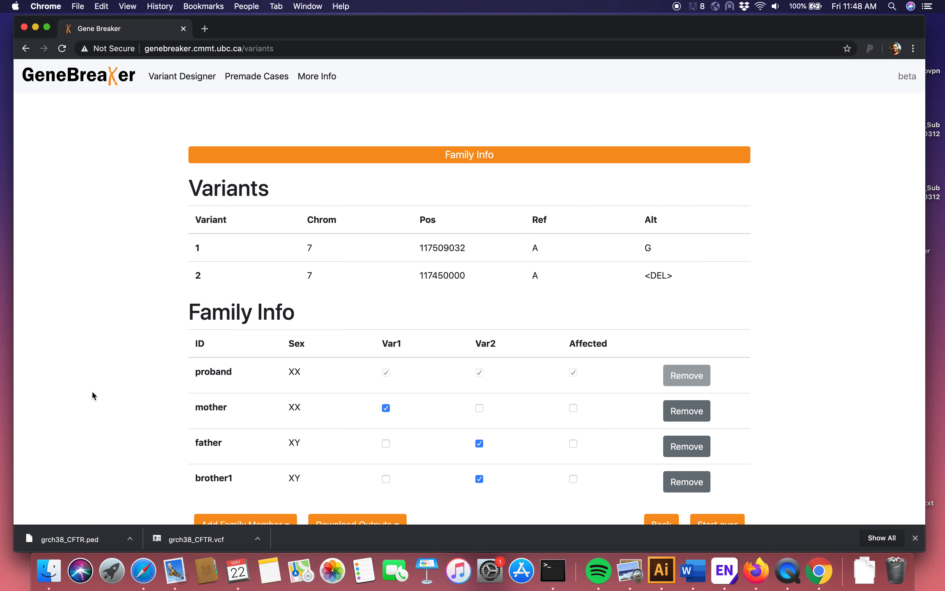
pyautogui.scroll(-2, 95, 395)
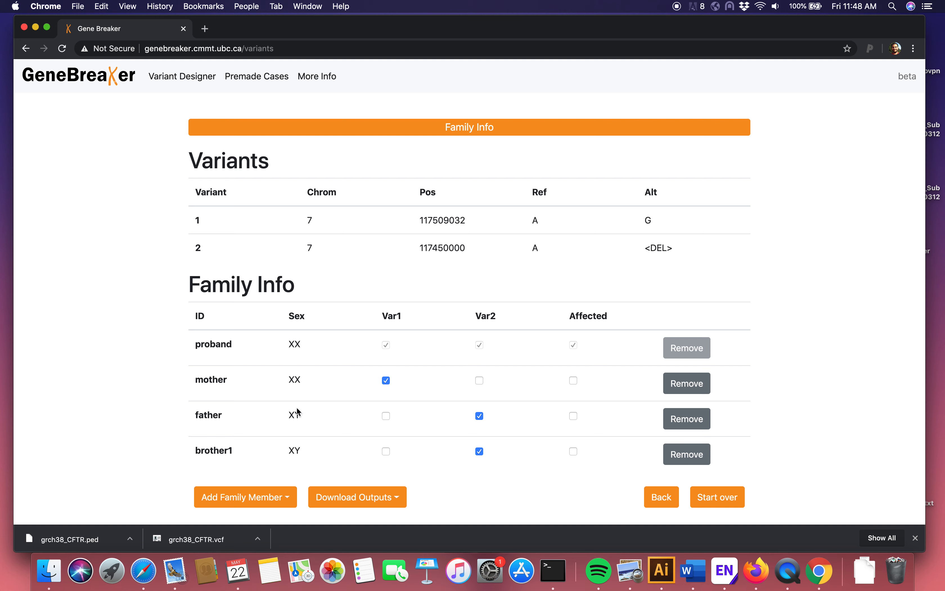
pyautogui.click(732, 497)
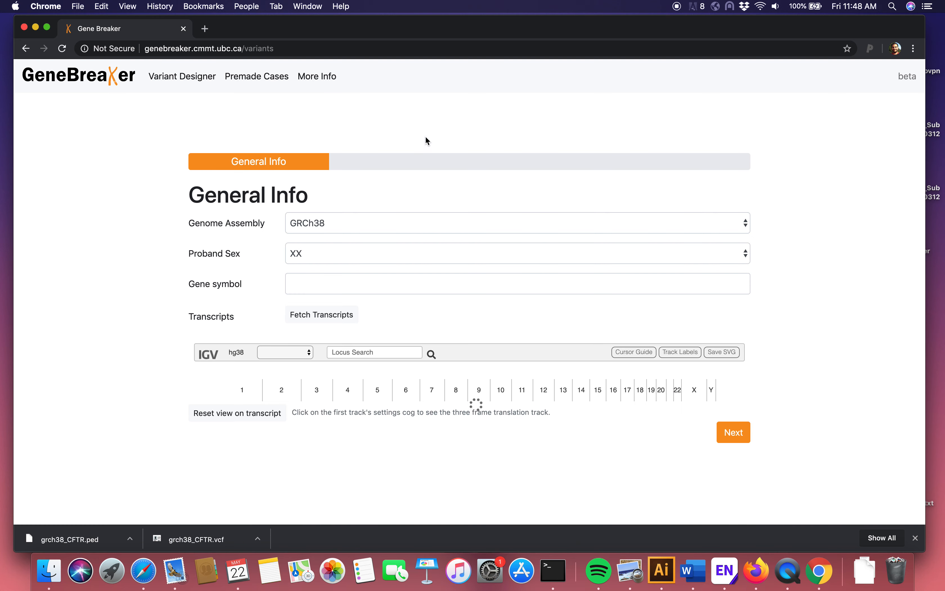